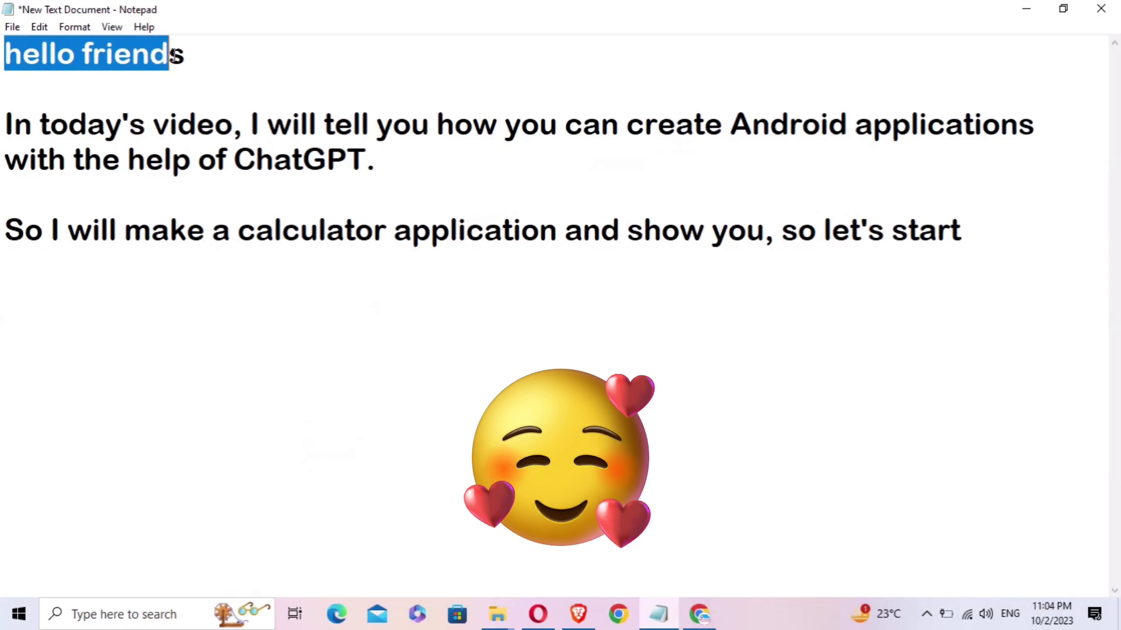
Step: Read the notes introducing the calculator app project and the first step about generating HTML code in ChatGPT
{"action": "left_click", "coordinate": [205, 59]}
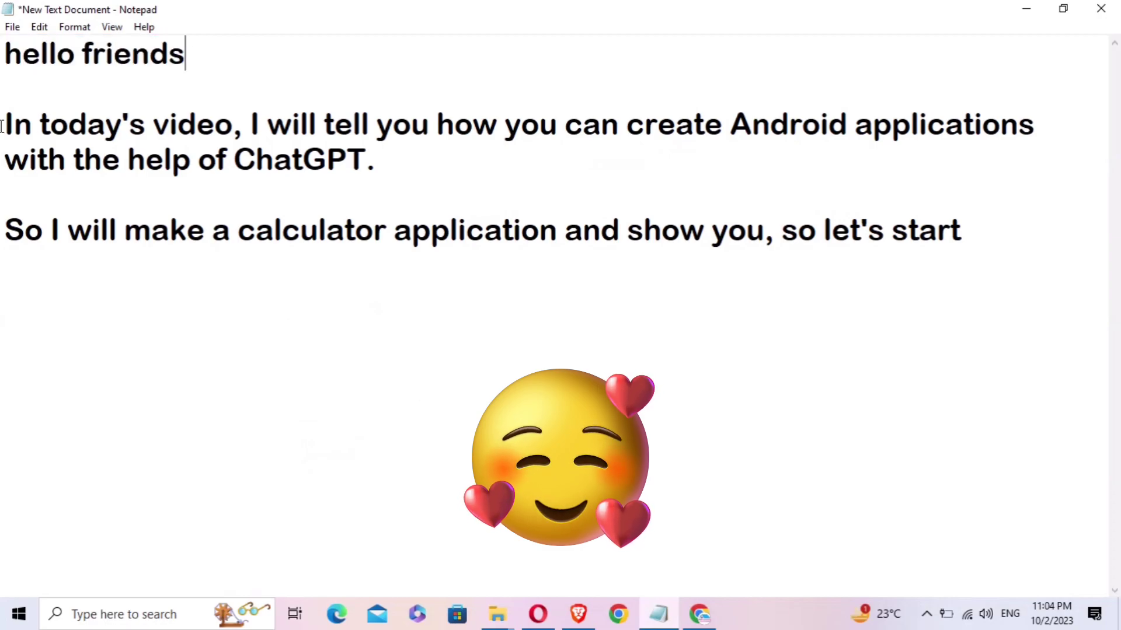
{"action": "left_click_drag", "start_coordinate": [6, 124], "coordinate": [433, 161]}
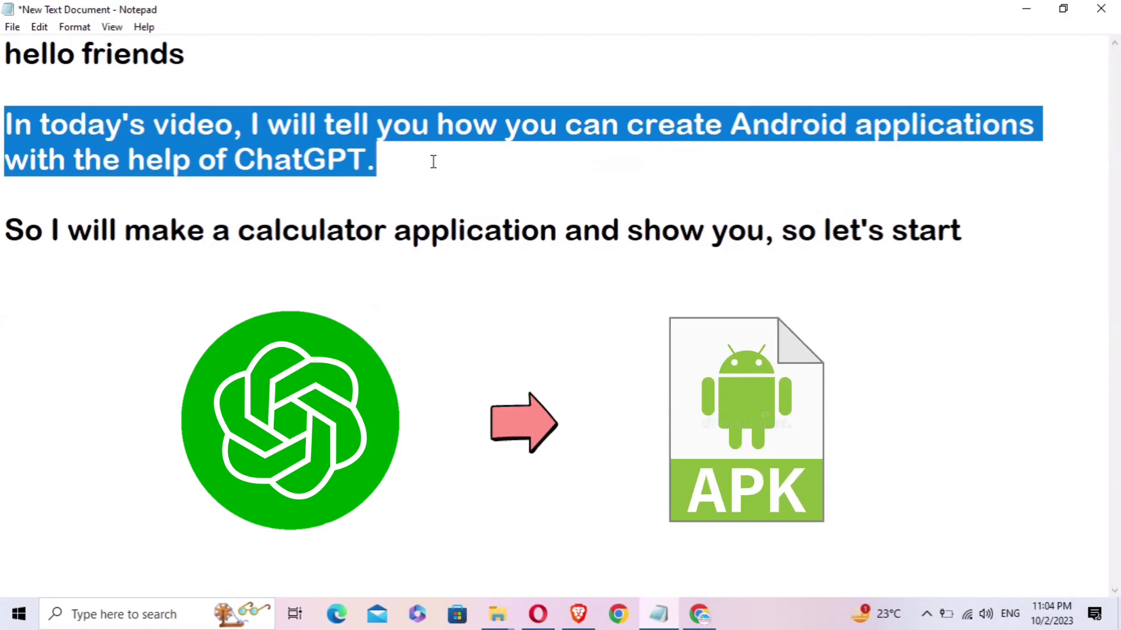
{"action": "left_click", "coordinate": [433, 161]}
{"action": "left_click_drag", "start_coordinate": [7, 230], "coordinate": [363, 249]}
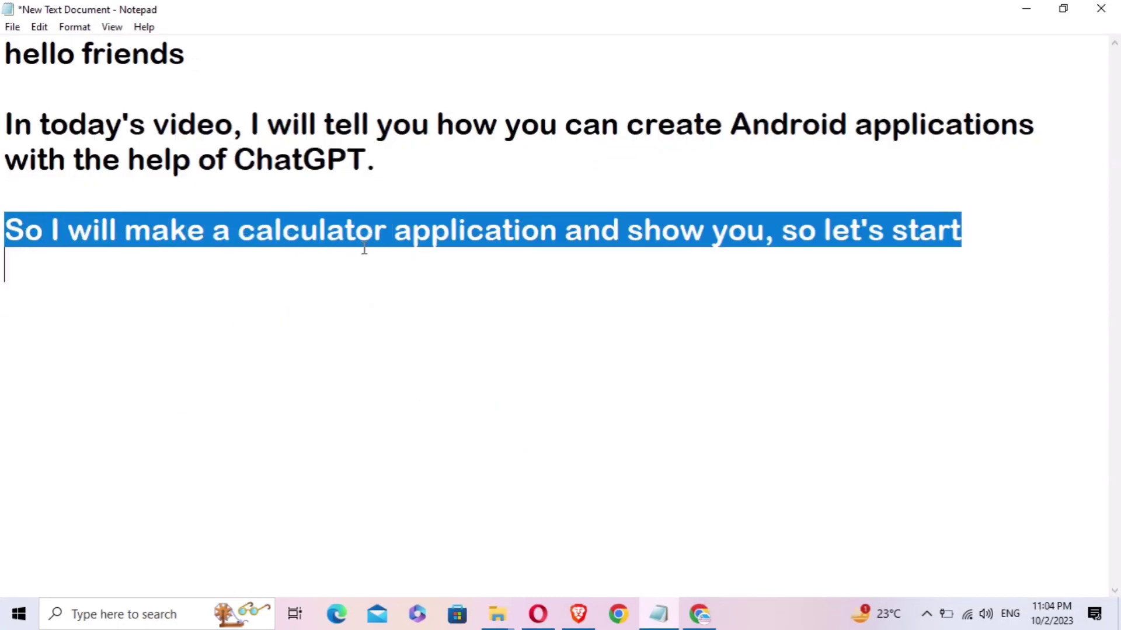
{"action": "left_click", "coordinate": [562, 274]}
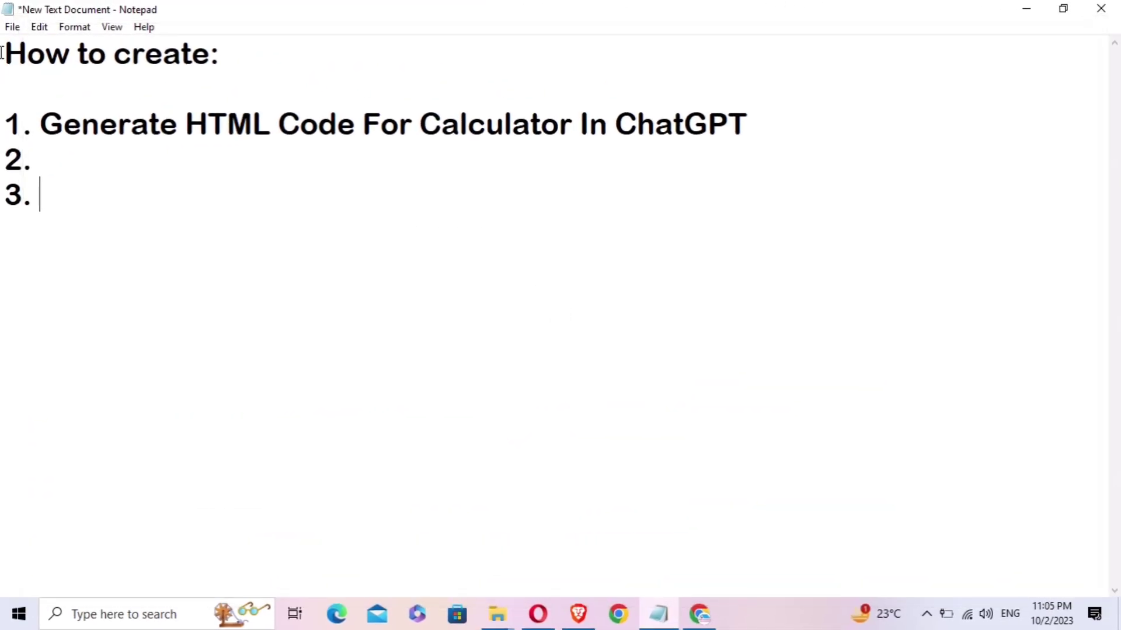
{"action": "left_click_drag", "start_coordinate": [2, 52], "coordinate": [262, 55]}
{"action": "left_click", "coordinate": [270, 55]}
{"action": "left_click_drag", "start_coordinate": [41, 124], "coordinate": [446, 169]}
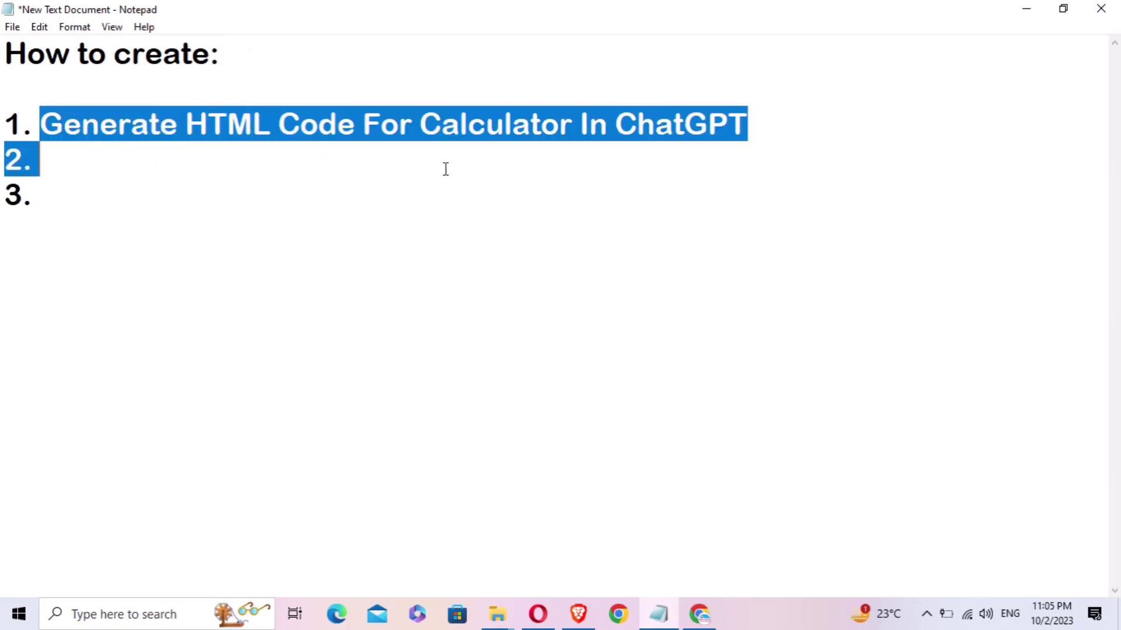
{"action": "left_click_drag", "start_coordinate": [541, 150], "coordinate": [572, 125]}
{"action": "left_click_drag", "start_coordinate": [2, 125], "coordinate": [790, 107]}
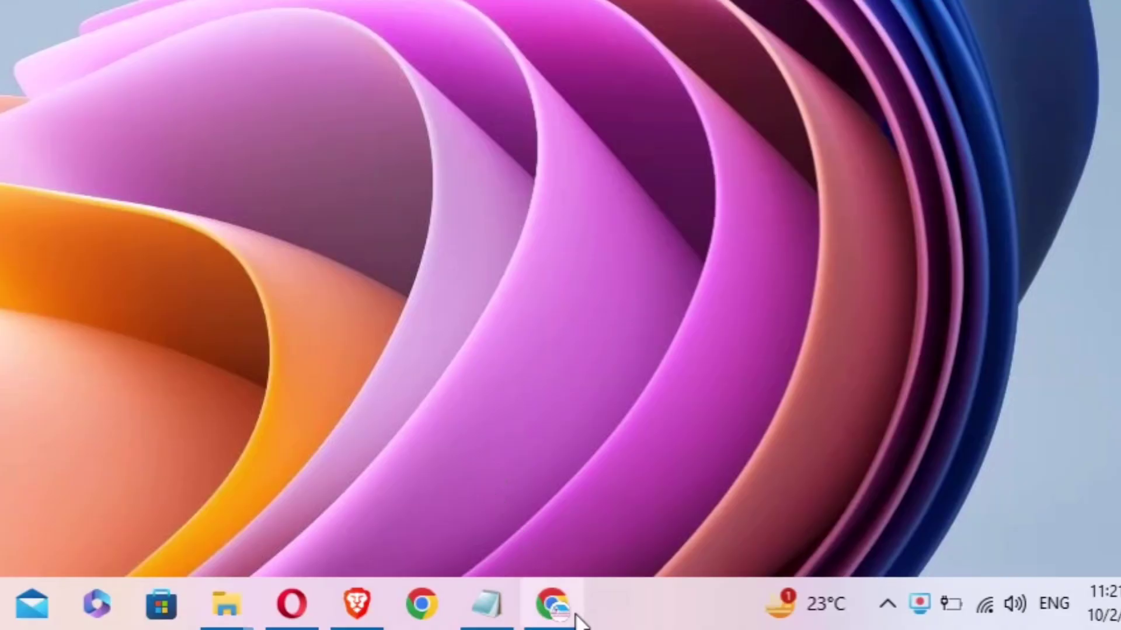
Step: Switch to ChatGPT in Chrome and send the prompt "Warking Calculator HTML Code"
{"action": "left_click", "coordinate": [700, 614]}
{"action": "left_click", "coordinate": [516, 429]}
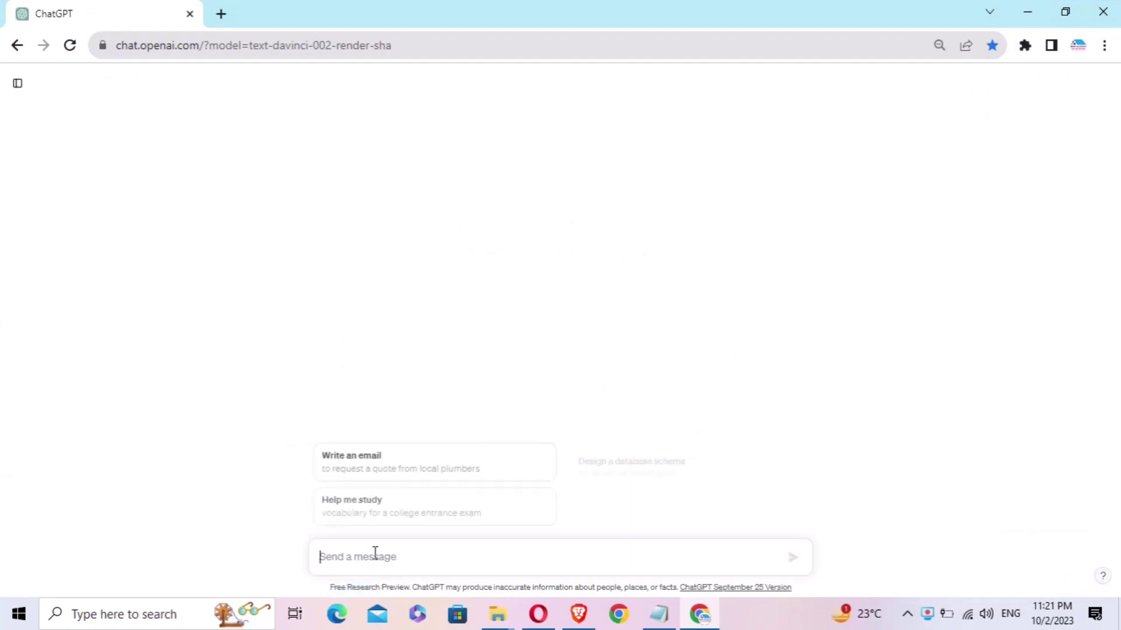
{"action": "type", "text": "Warking"}
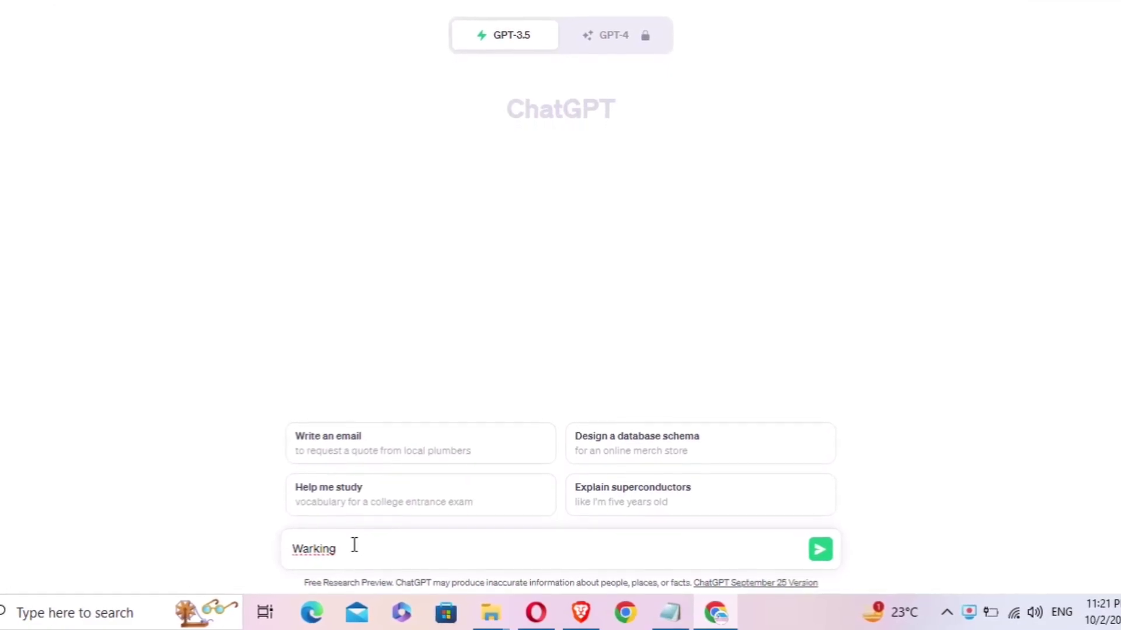
{"action": "type", "text": " Calc"}
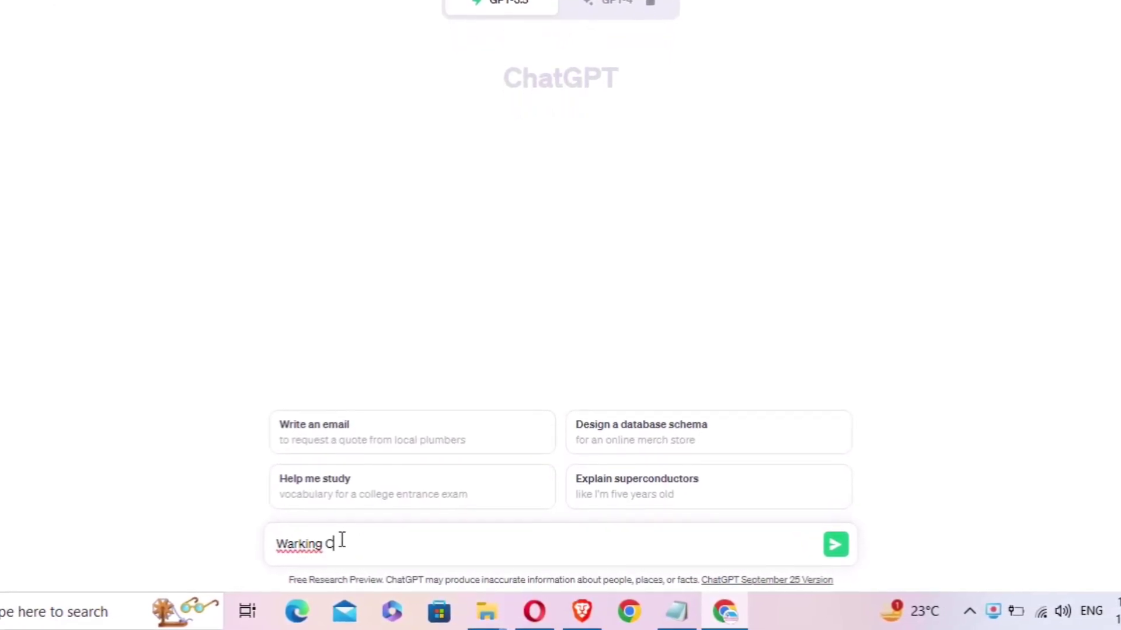
{"action": "type", "text": "ulato"}
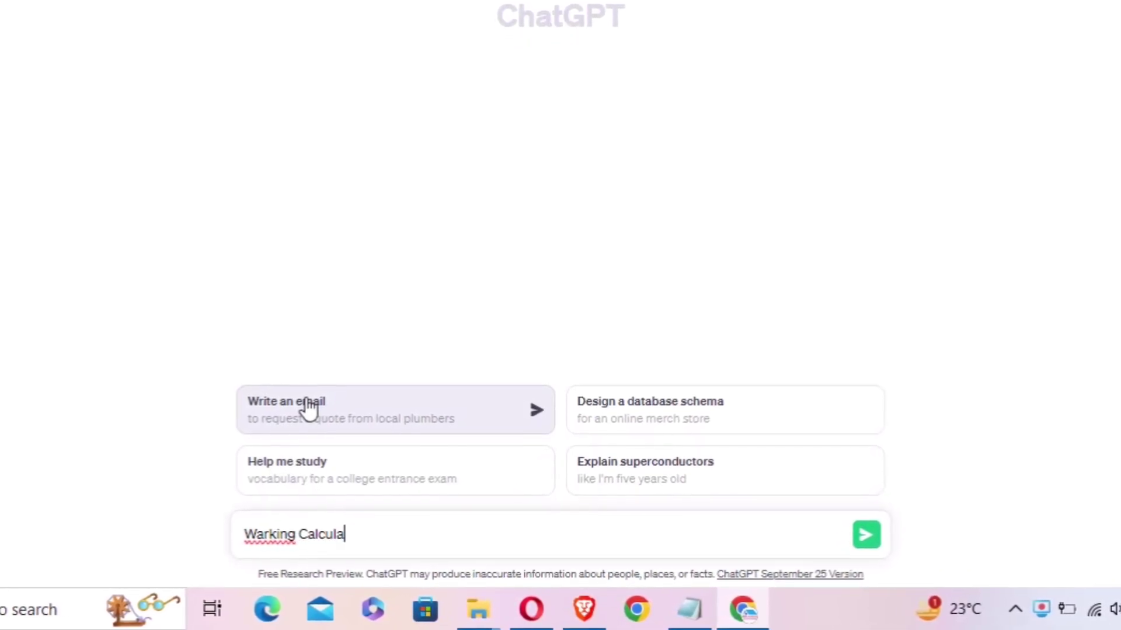
{"action": "type", "text": "r HML"}
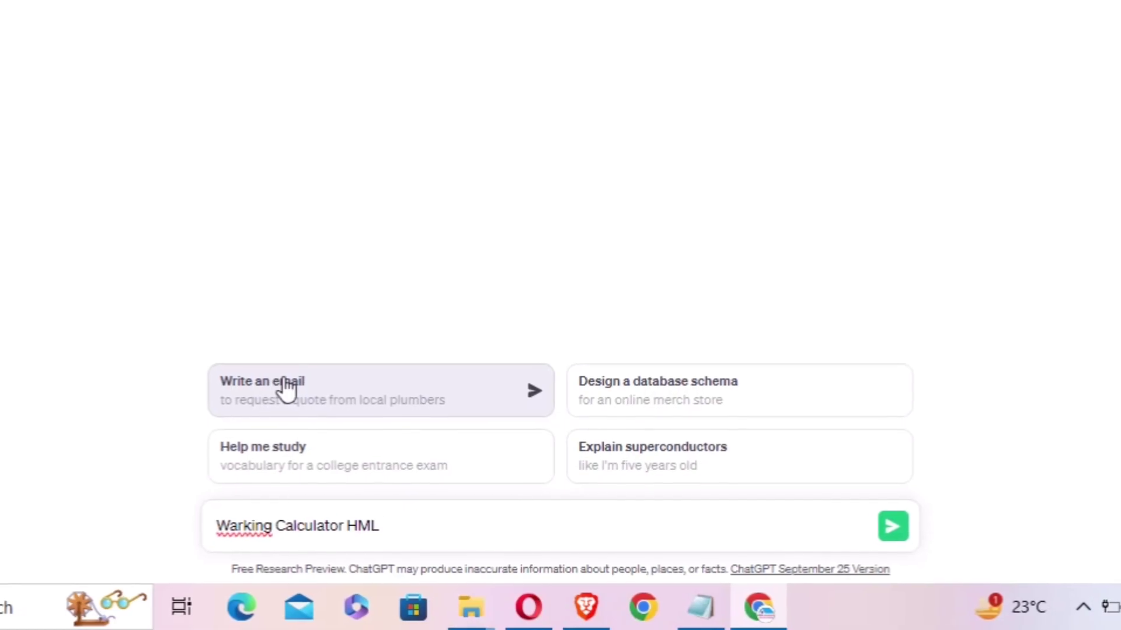
{"action": "key", "text": "BackSpace"}
{"action": "key", "text": "BackSpace"}
{"action": "type", "text": "TML Co"}
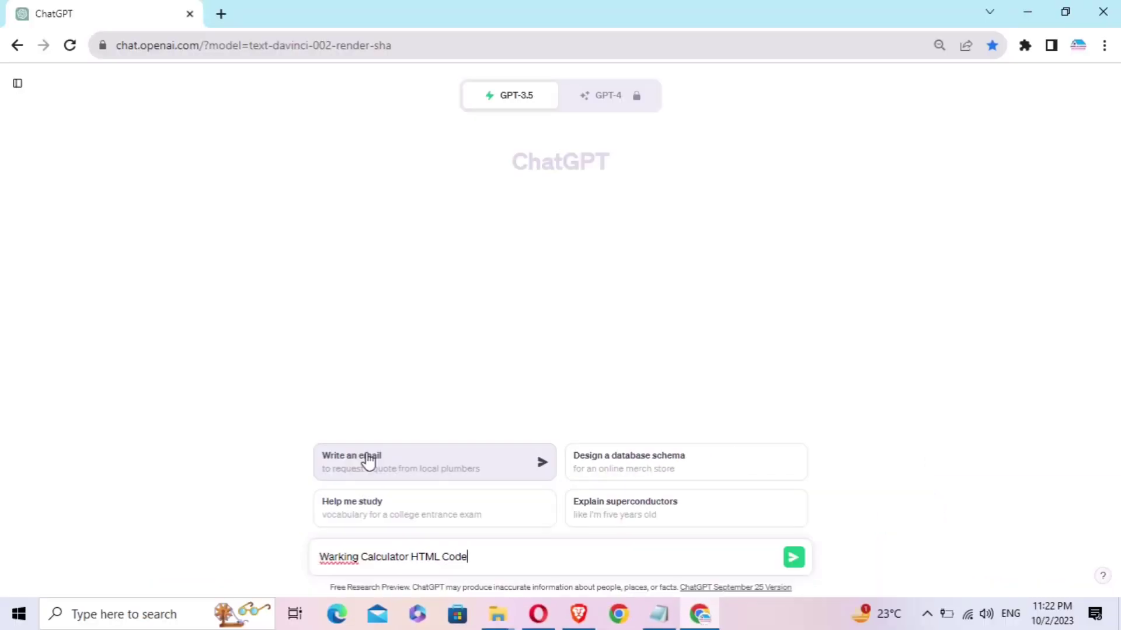
{"action": "type", "text": "de"}
{"action": "key", "text": "Return"}
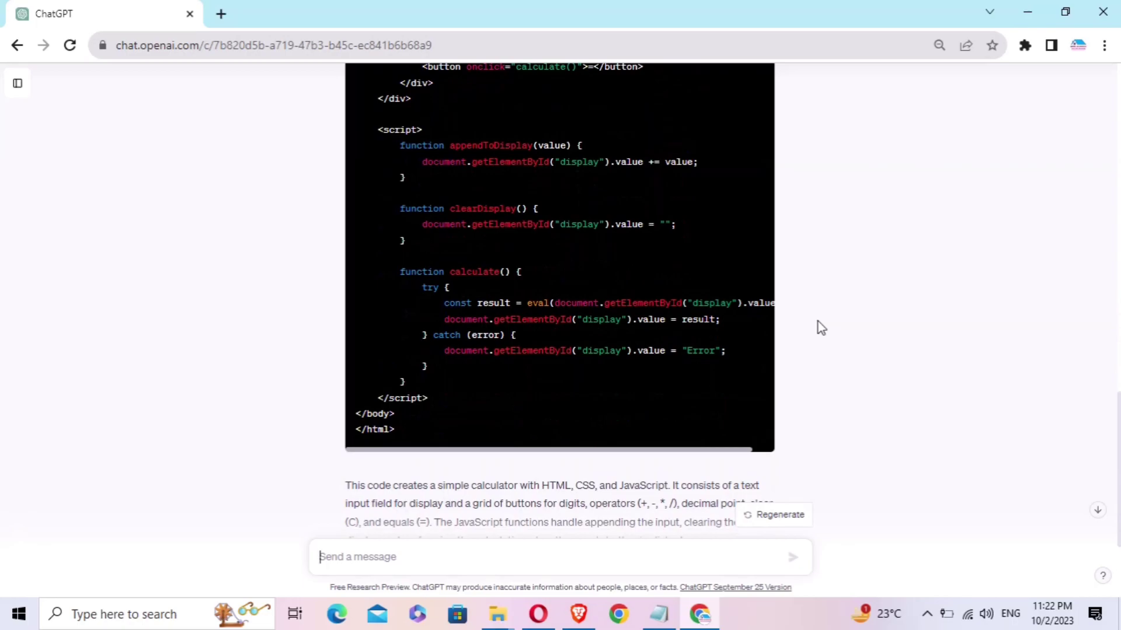
Step: Paste the calculator HTML code generated by ChatGPT into the Tutorialspoint Online HTML Editor in Brave
{"action": "scroll", "coordinate": [818, 321], "scroll_direction": "up", "scroll_amount": 10}
{"action": "scroll", "coordinate": [817, 321], "scroll_direction": "up", "scroll_amount": 4}
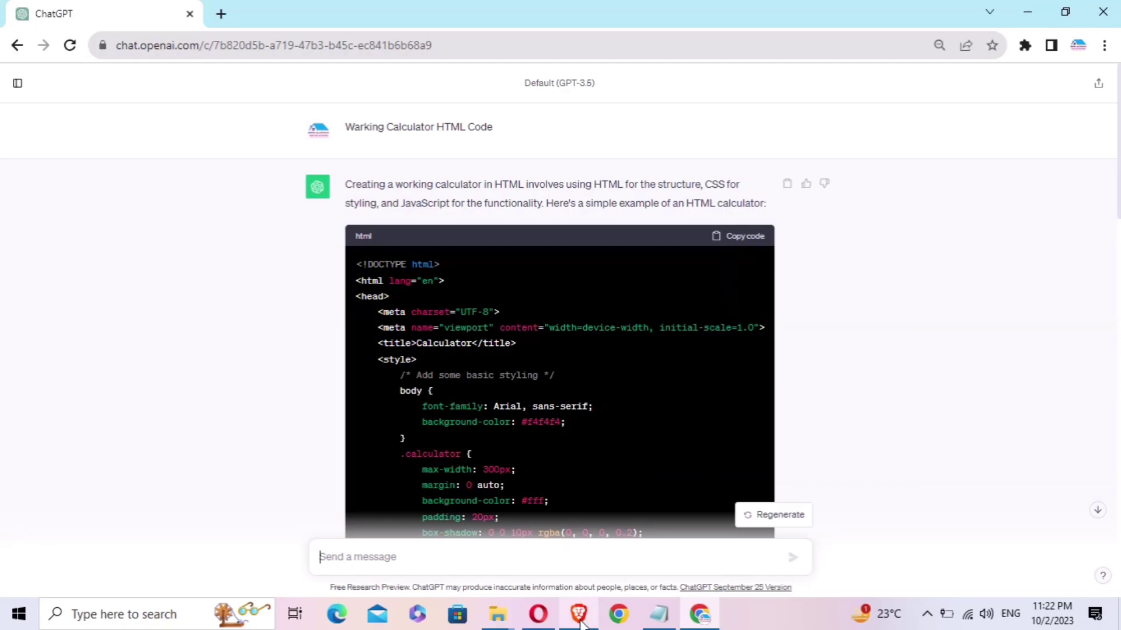
{"action": "left_click", "coordinate": [580, 622]}
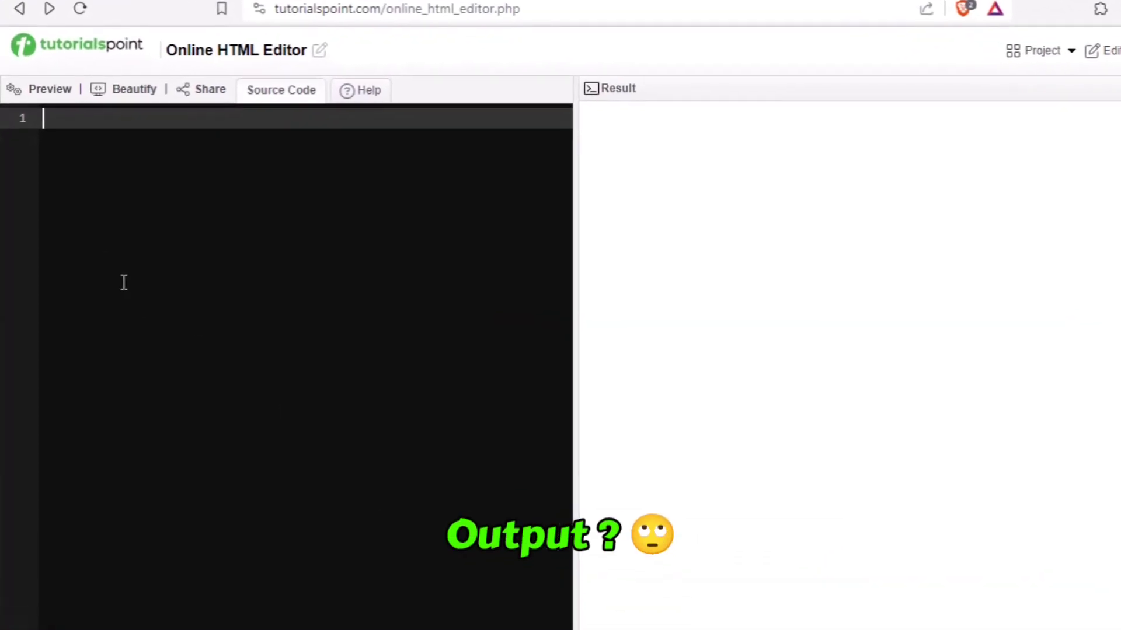
{"action": "right_click", "coordinate": [71, 126]}
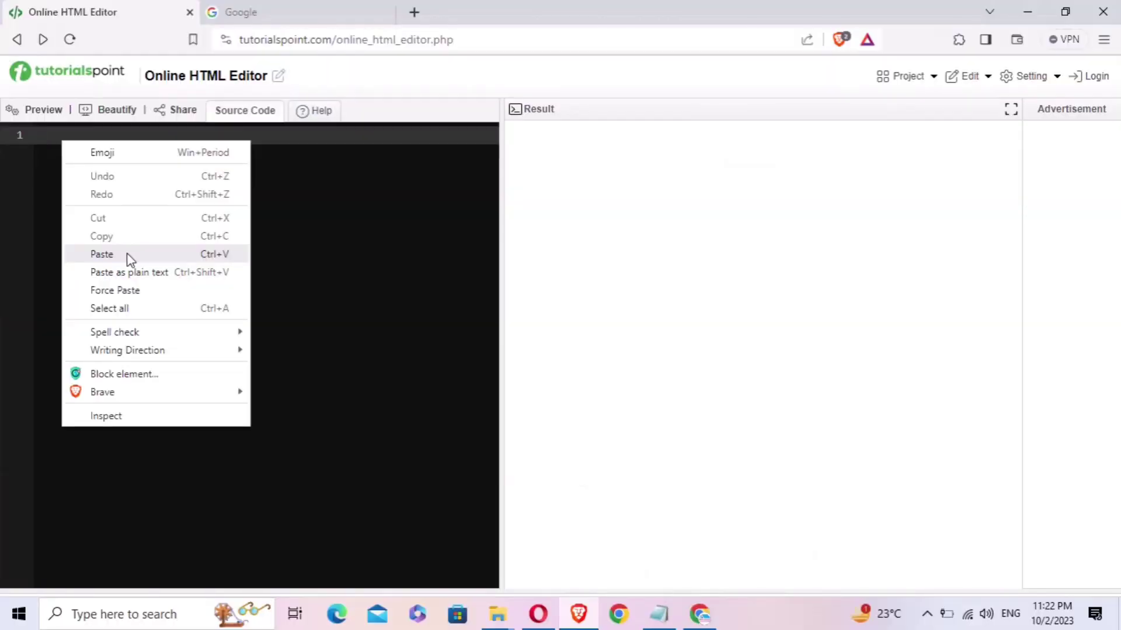
{"action": "left_click", "coordinate": [127, 253]}
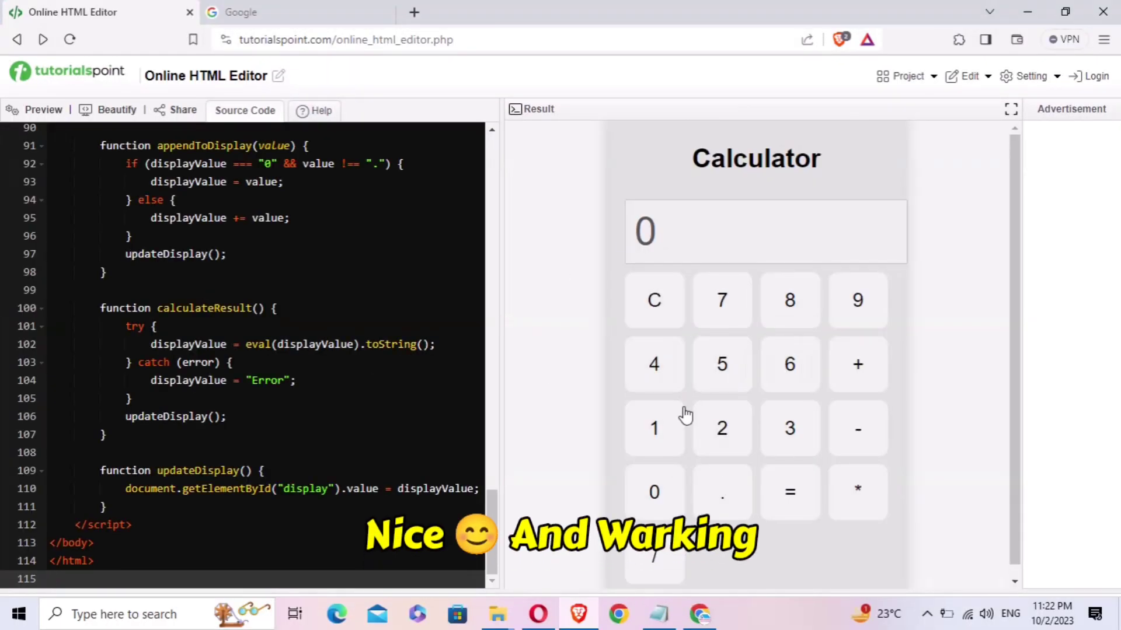
Step: Test the previewed calculator by entering 451, clearing the display and calculating 1+1
{"action": "left_click", "coordinate": [672, 428]}
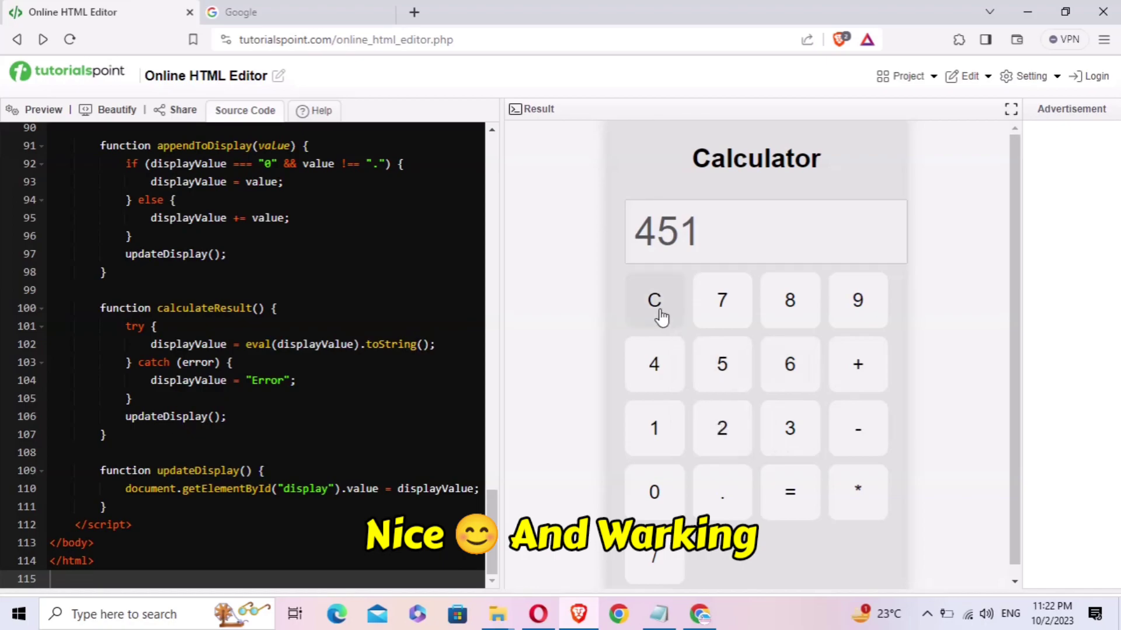
{"action": "left_click", "coordinate": [658, 315]}
{"action": "left_click", "coordinate": [656, 431]}
{"action": "left_click", "coordinate": [872, 379]}
{"action": "left_click", "coordinate": [667, 432]}
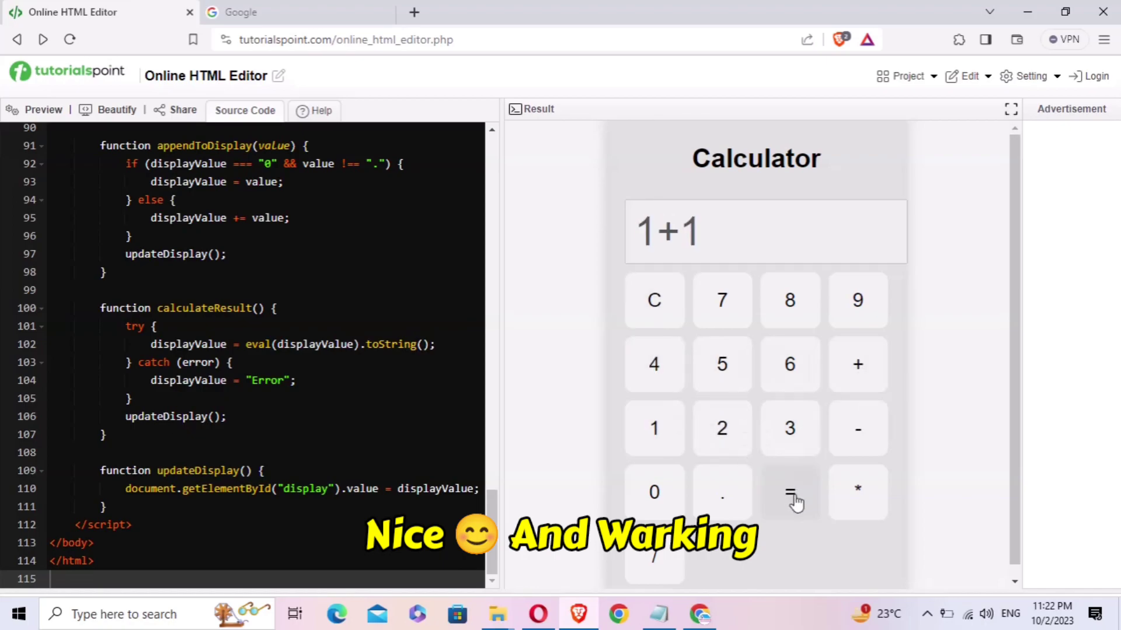
{"action": "left_click", "coordinate": [795, 500]}
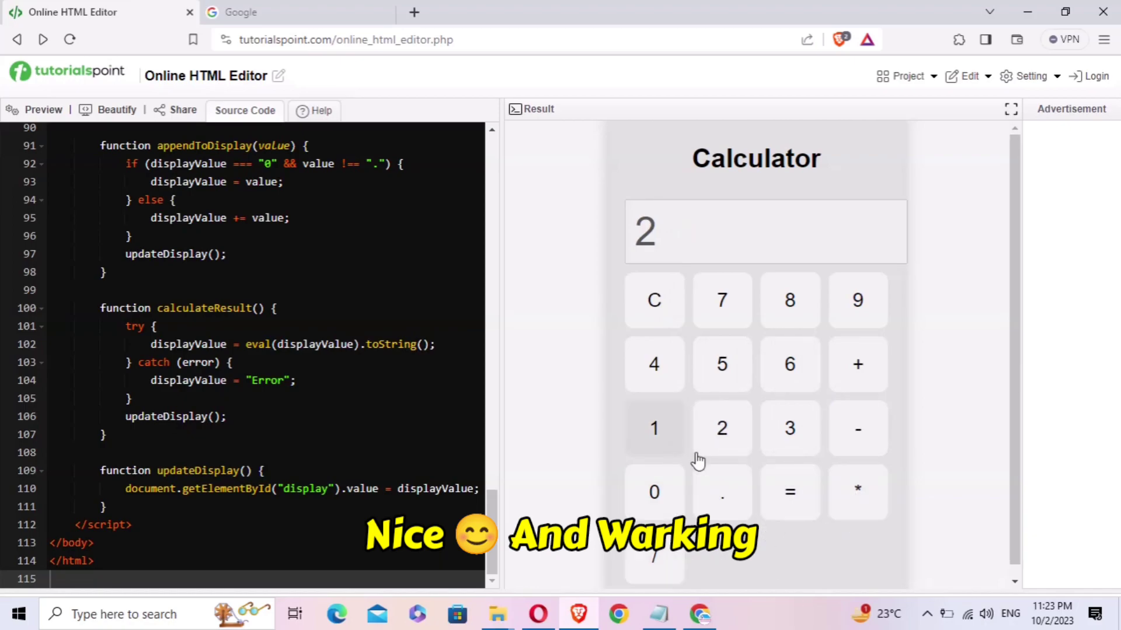
Step: Check the note on converting the code to an APK file and copy the calculator's entire HTML source from the editor
{"action": "left_click", "coordinate": [176, 332]}
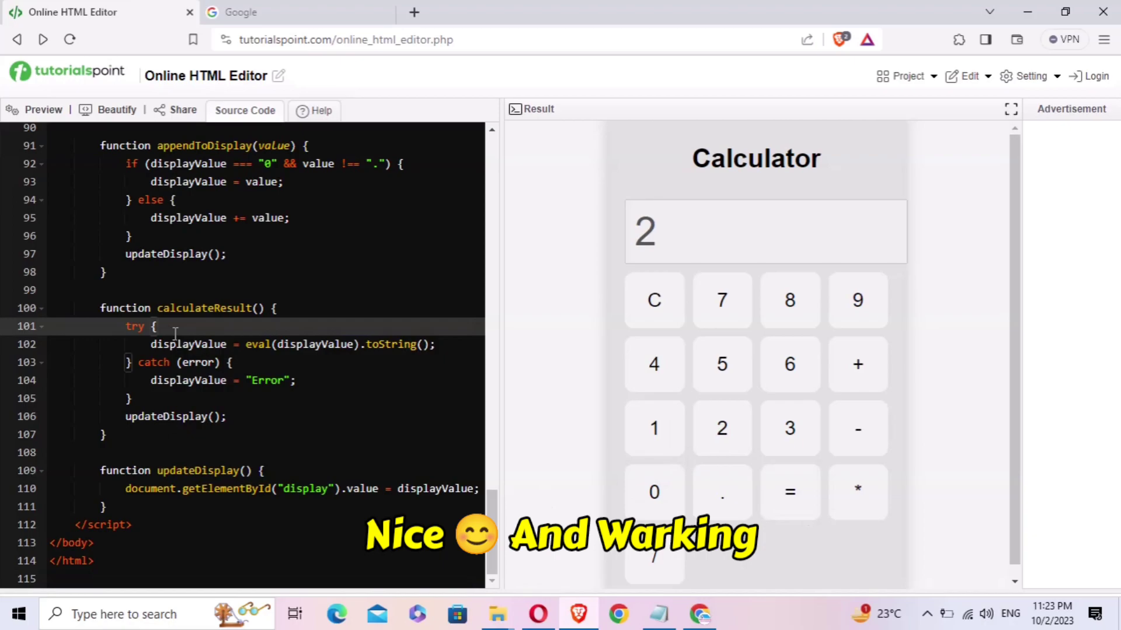
{"action": "left_click_drag", "start_coordinate": [4, 159], "coordinate": [557, 174]}
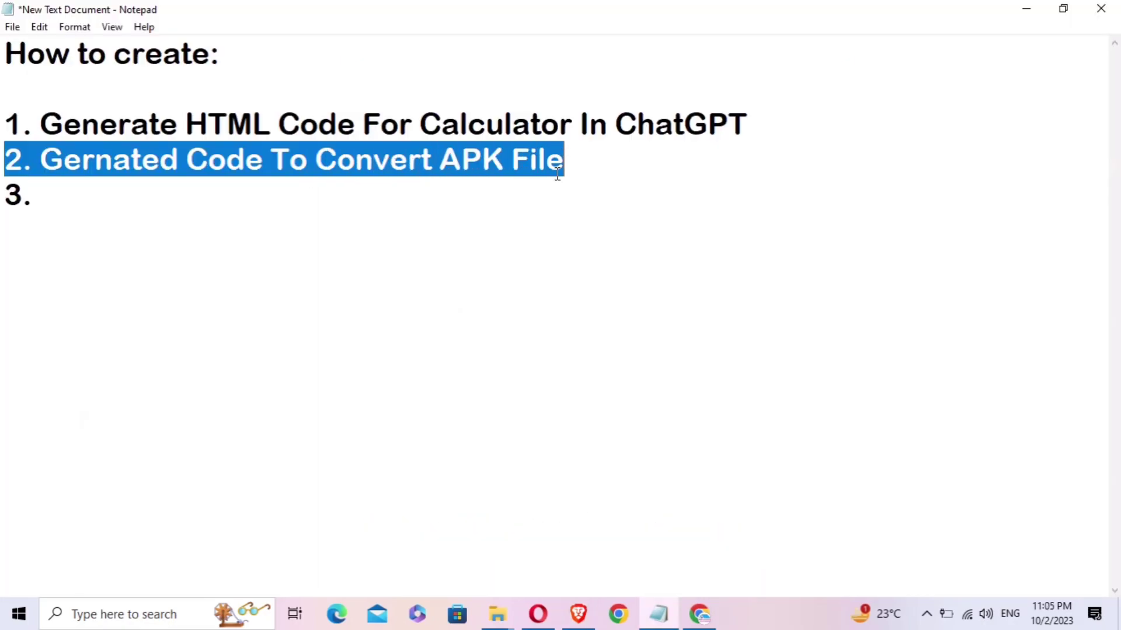
{"action": "left_click", "coordinate": [617, 182]}
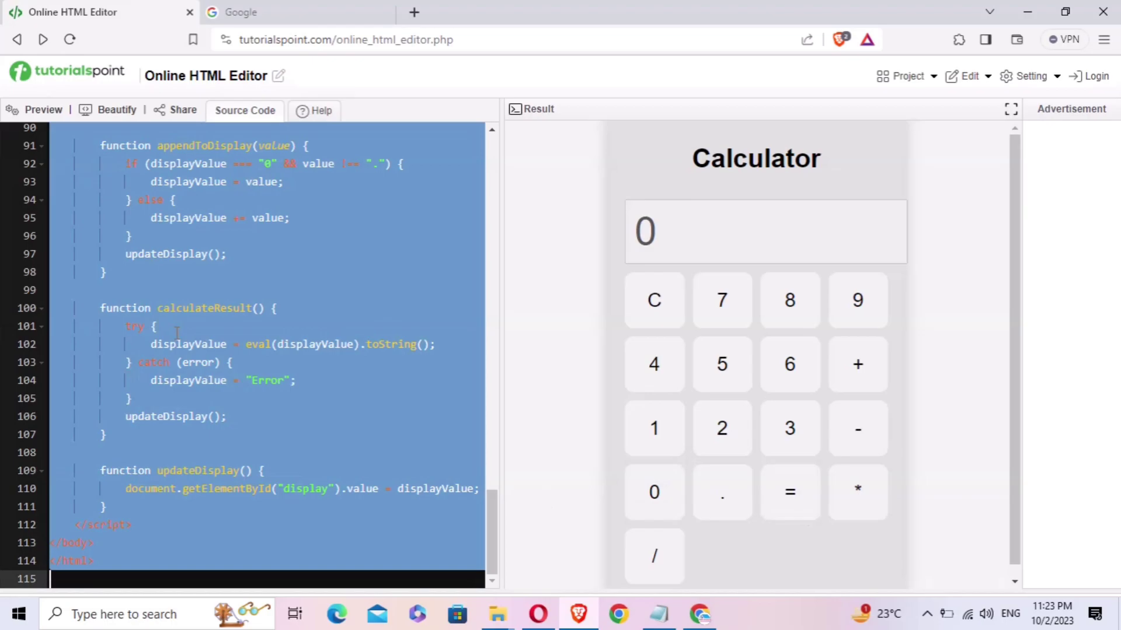
{"action": "right_click", "coordinate": [176, 337]}
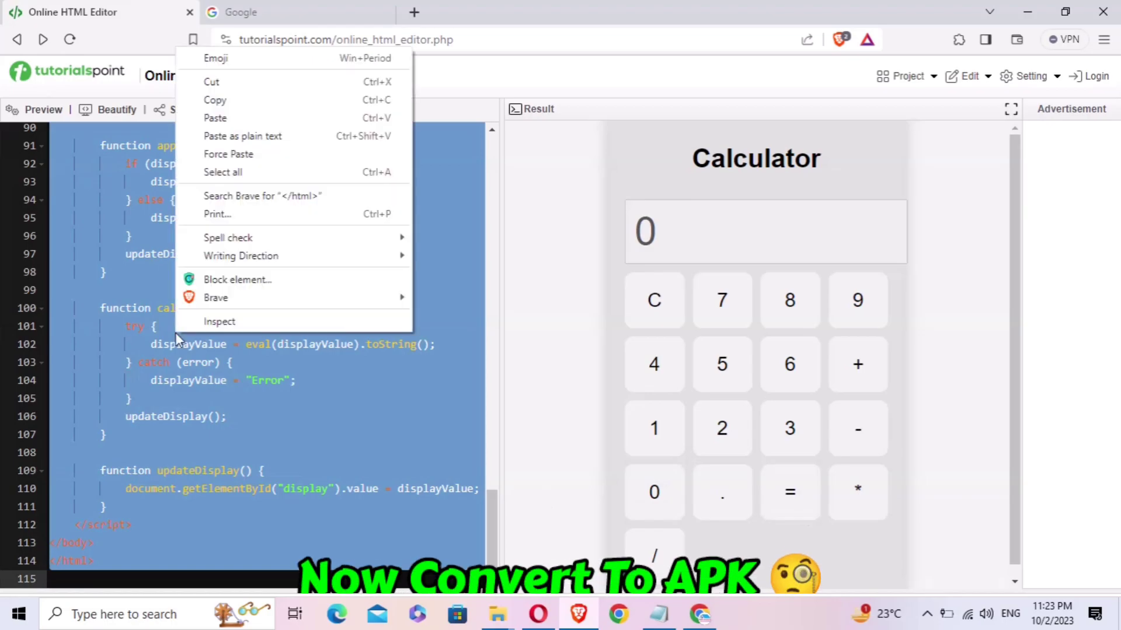
{"action": "left_click", "coordinate": [213, 100]}
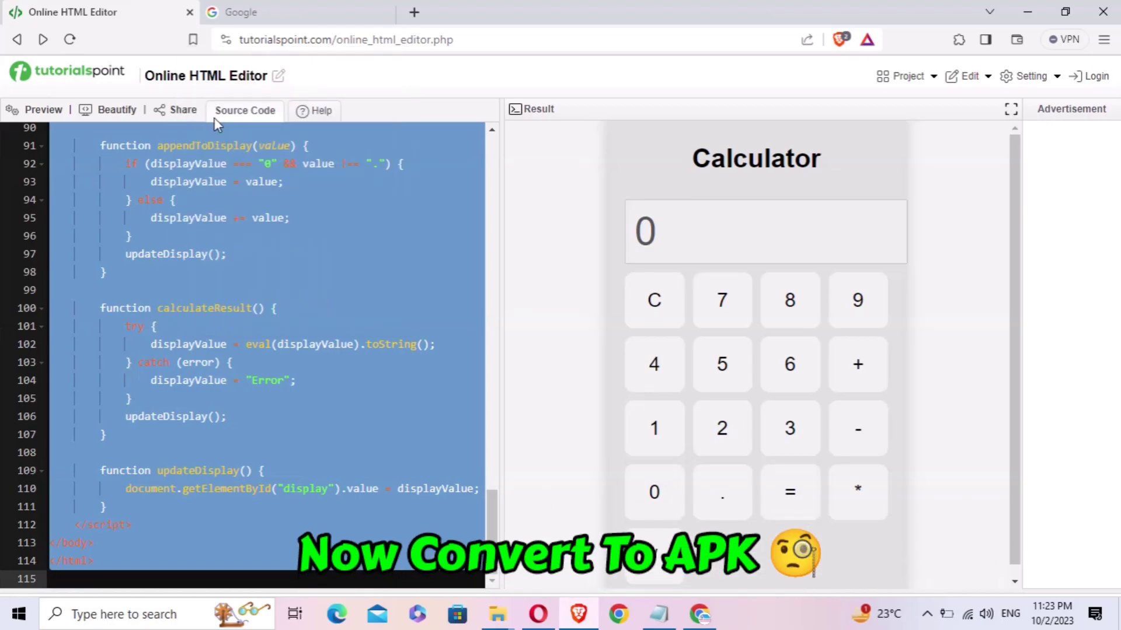
Step: Search Google for "HTML TO APK" in the already open Google page
{"action": "left_click", "coordinate": [283, 7]}
{"action": "left_click", "coordinate": [426, 265]}
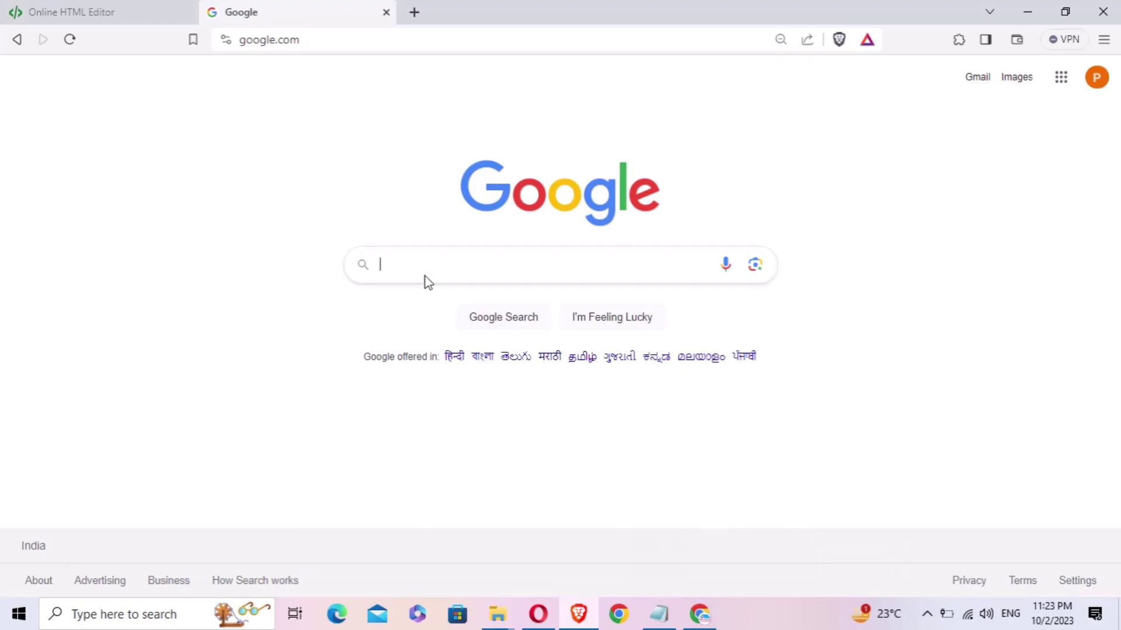
{"action": "left_click", "coordinate": [418, 266]}
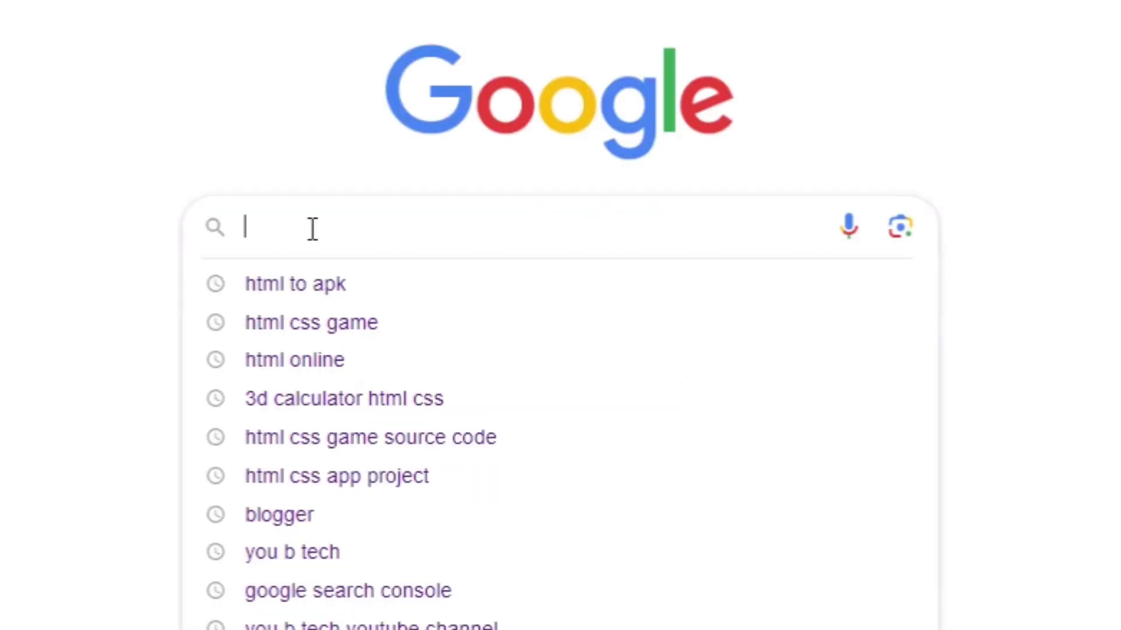
{"action": "type", "text": "H"}
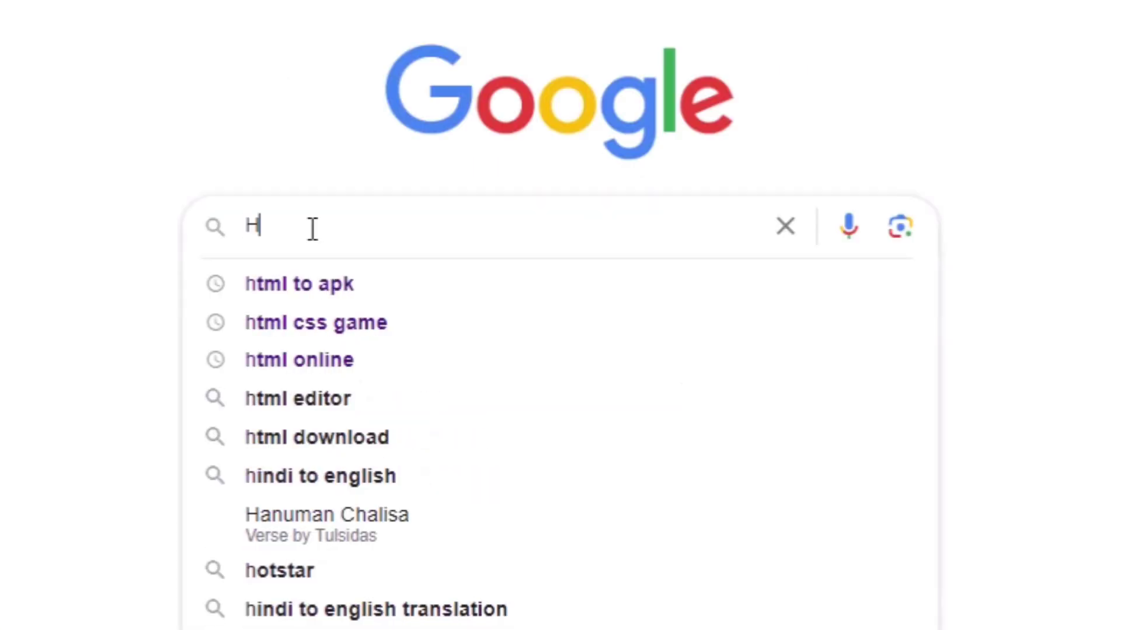
{"action": "type", "text": "T"}
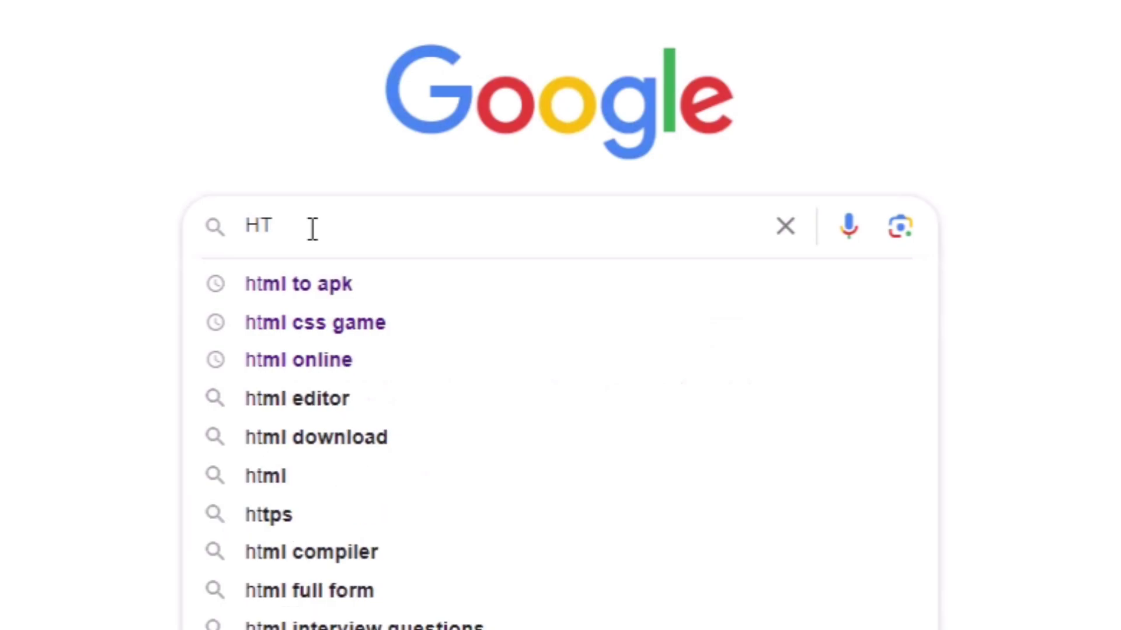
{"action": "type", "text": "ML"}
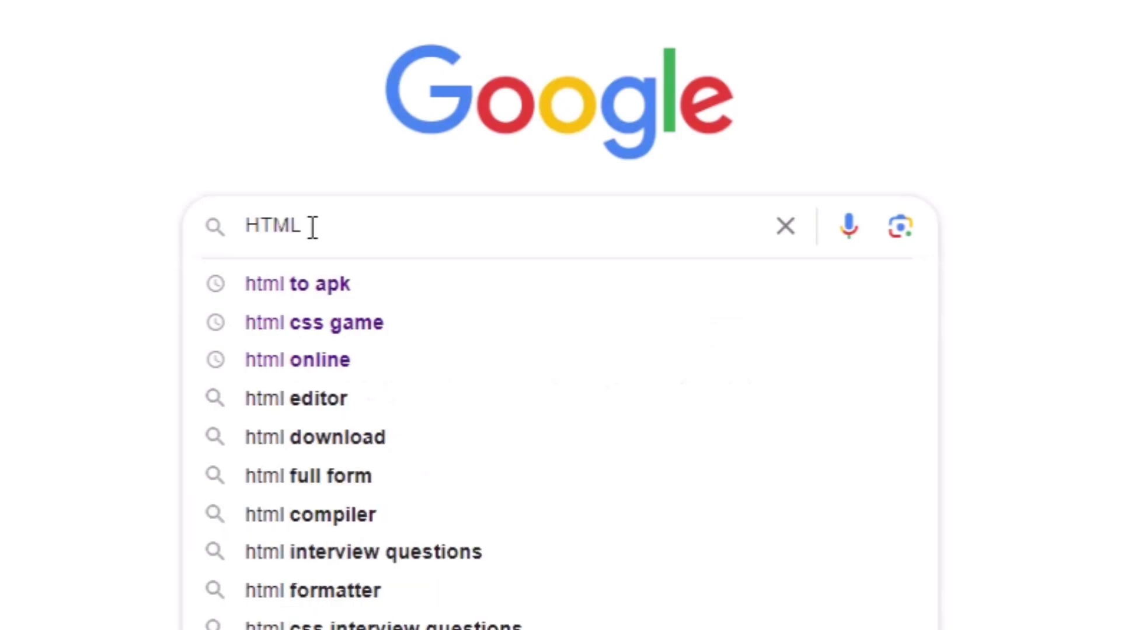
{"action": "type", "text": " TO "}
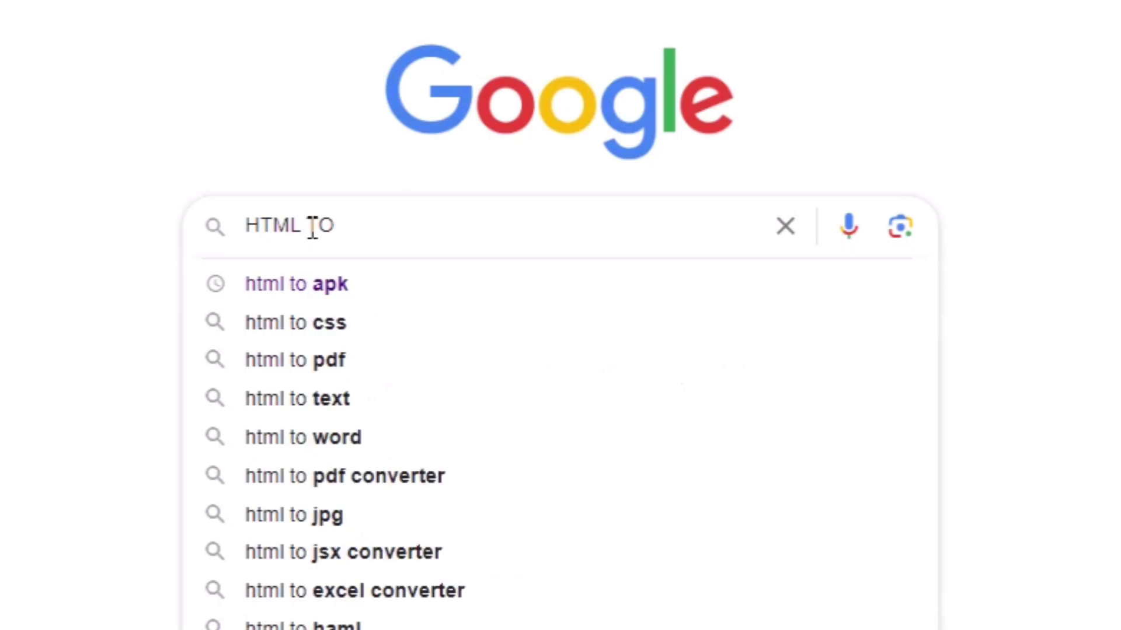
{"action": "type", "text": "APK"}
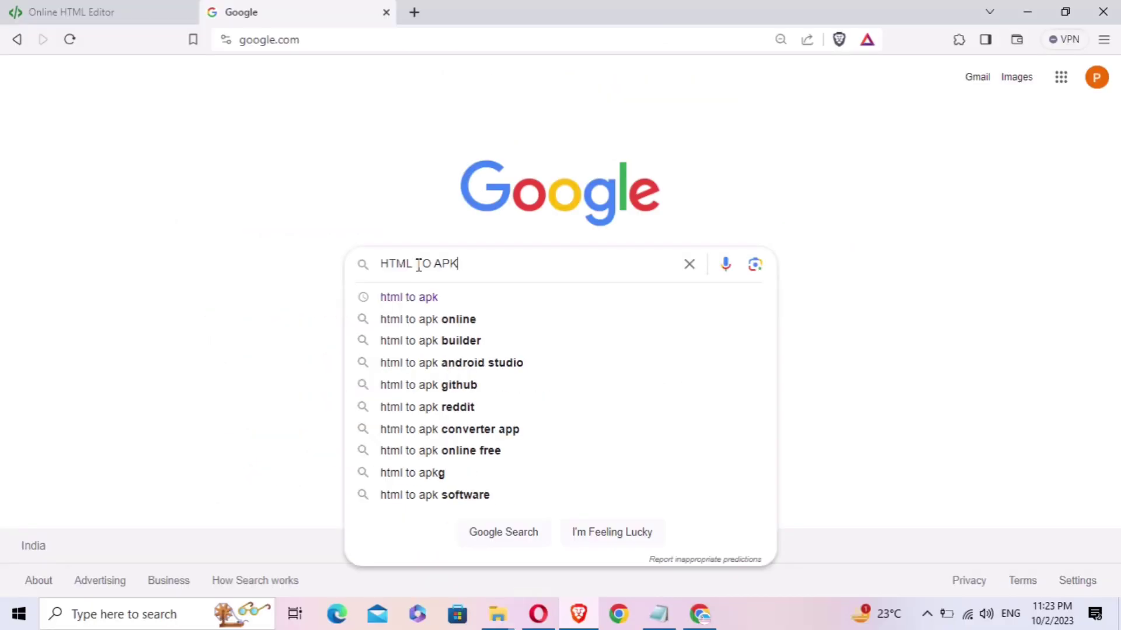
{"action": "key", "text": "Return"}
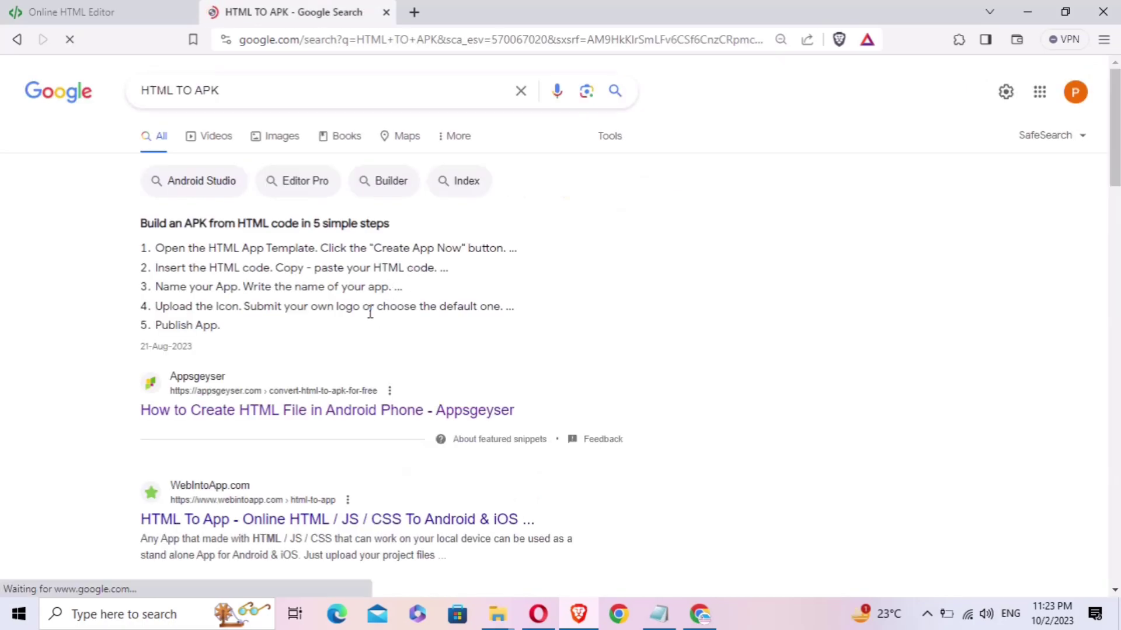
Step: Open Appsgeyser's HTML-to-APK article from the search results and start creating an HTML app there
{"action": "left_click", "coordinate": [249, 412]}
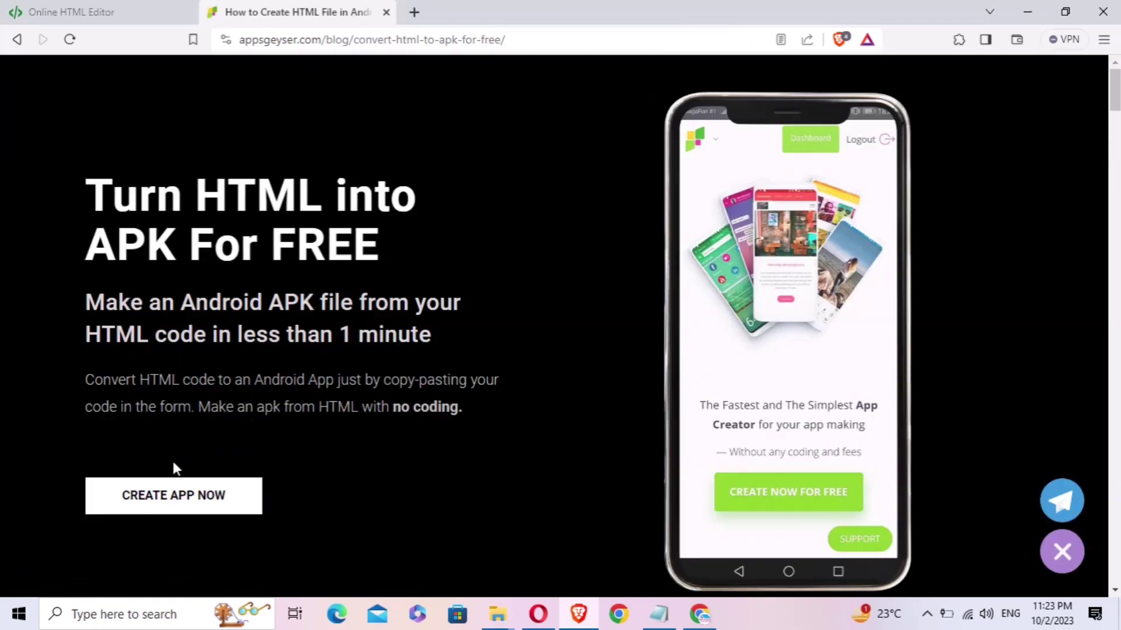
{"action": "left_click", "coordinate": [155, 497]}
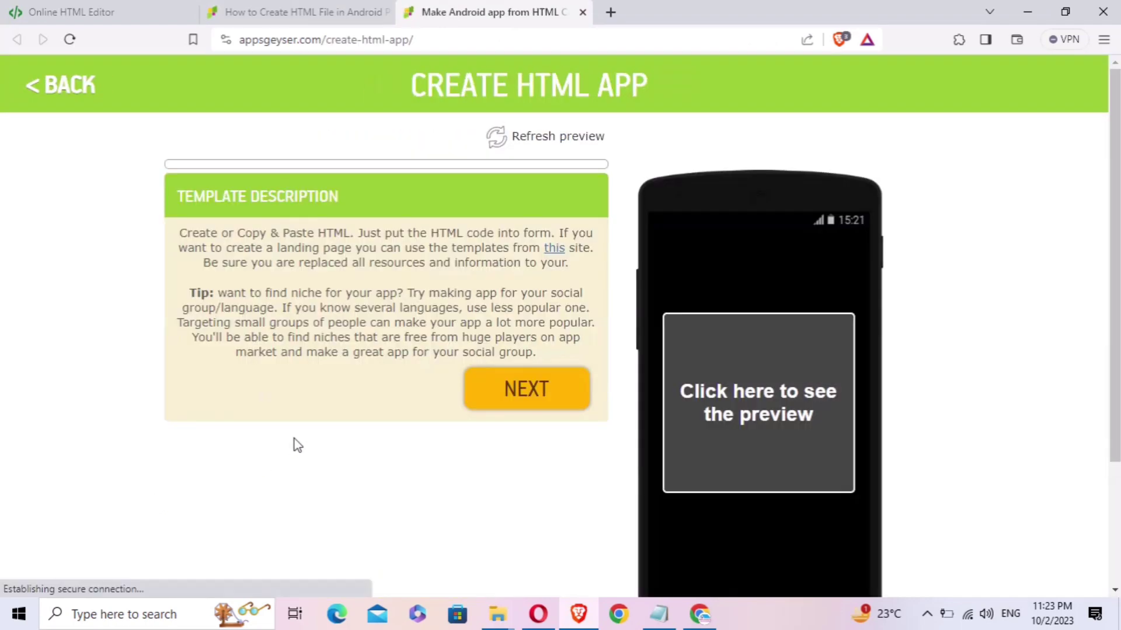
Step: Proceed to the app settings, paste the copied calculator HTML code as the app's content and continue to the app name
{"action": "left_click", "coordinate": [531, 402]}
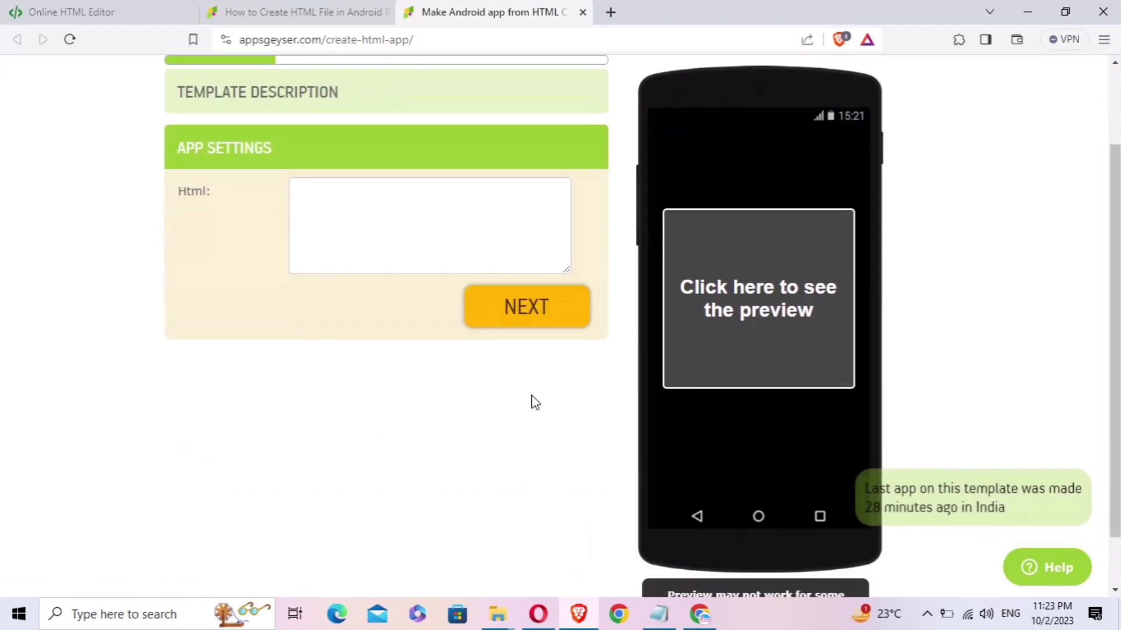
{"action": "right_click", "coordinate": [339, 189]}
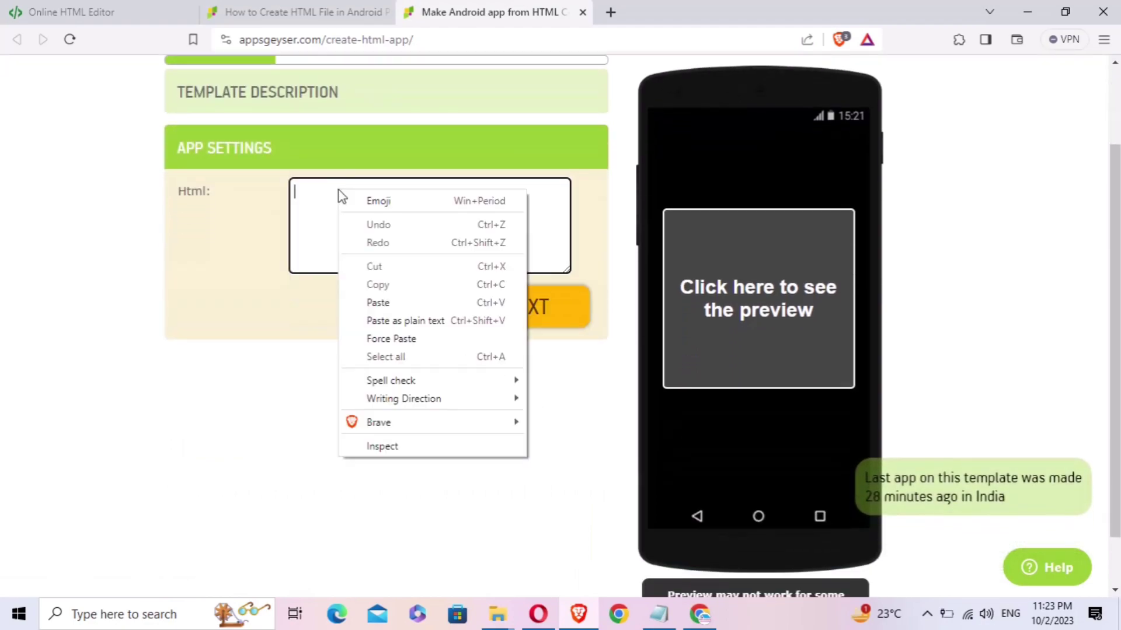
{"action": "left_click", "coordinate": [385, 303]}
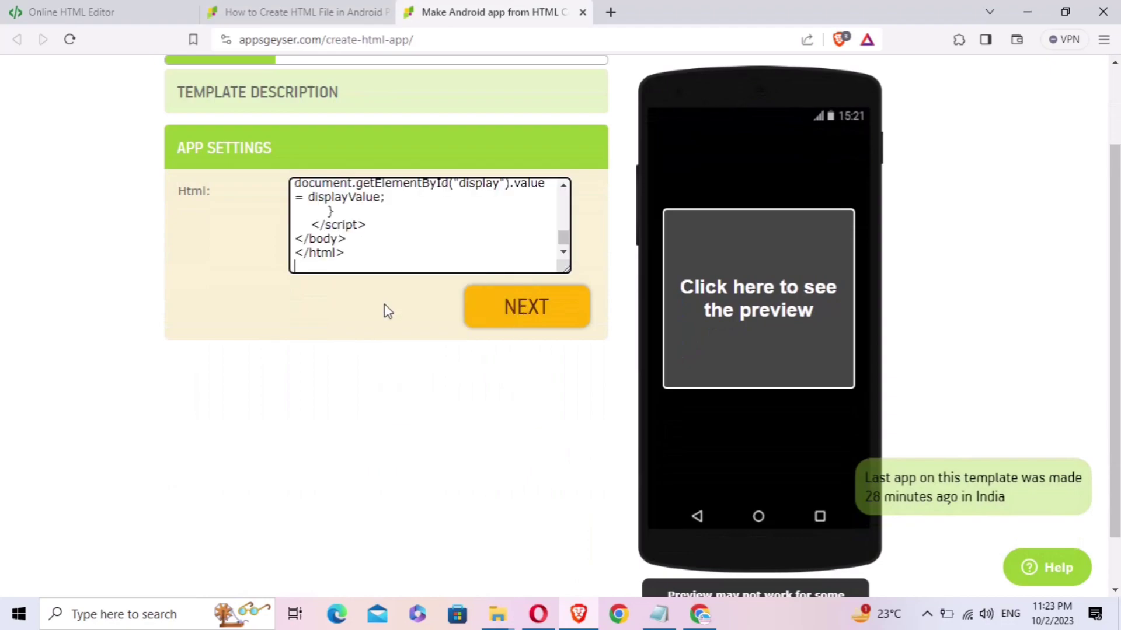
{"action": "scroll", "coordinate": [361, 236], "scroll_direction": "up", "scroll_amount": 15}
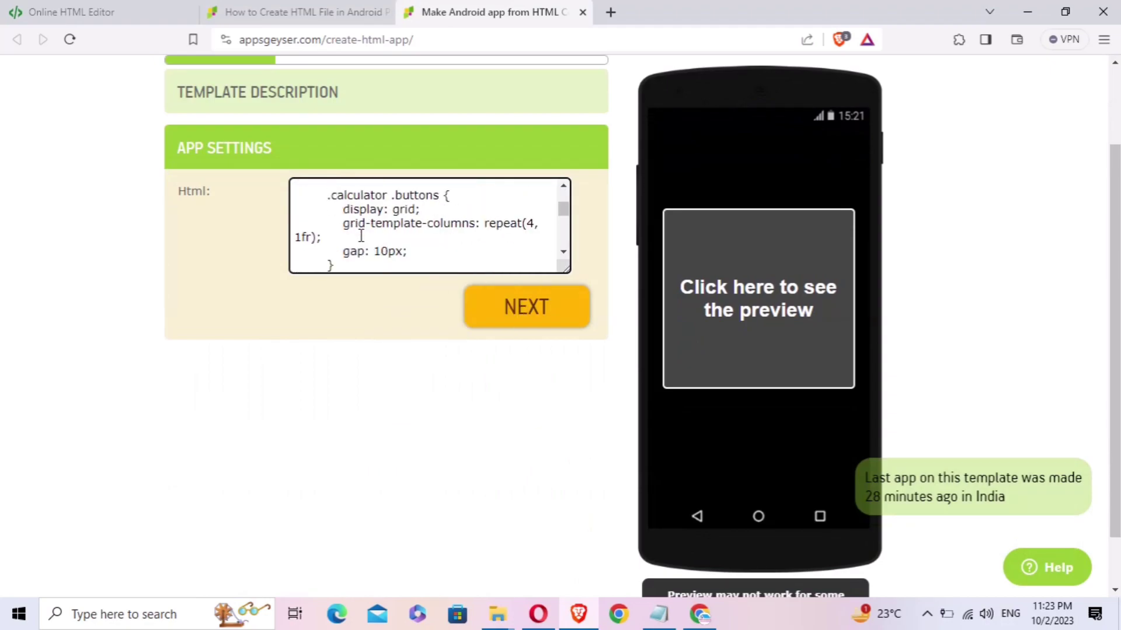
{"action": "left_click", "coordinate": [541, 310]}
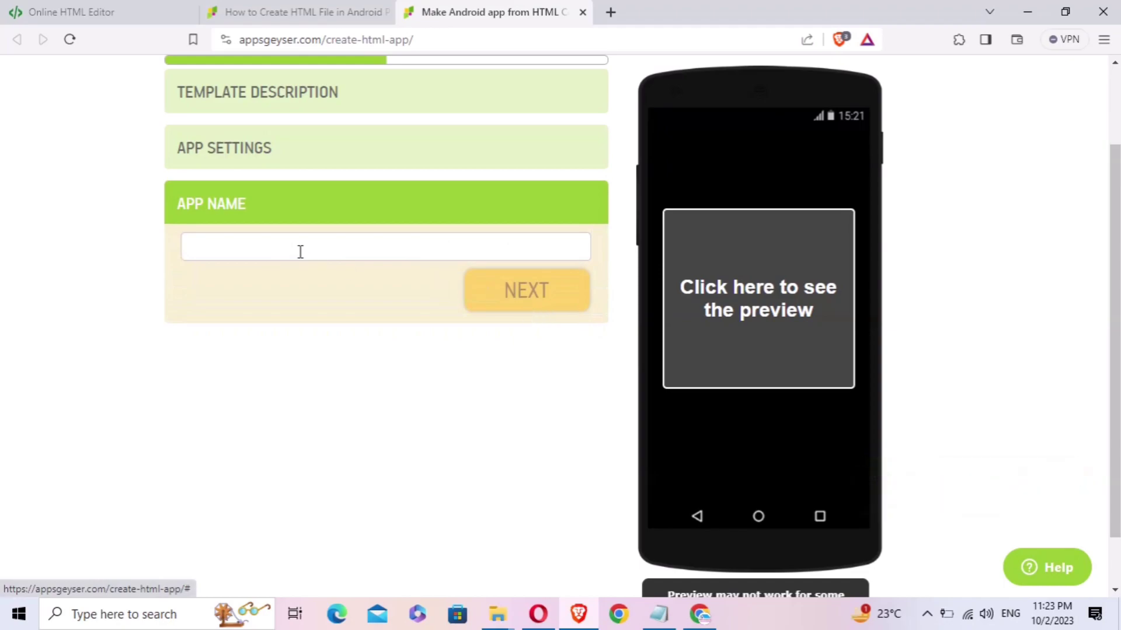
Step: Name the app Calculator and continue to the icon settings
{"action": "left_click", "coordinate": [291, 246]}
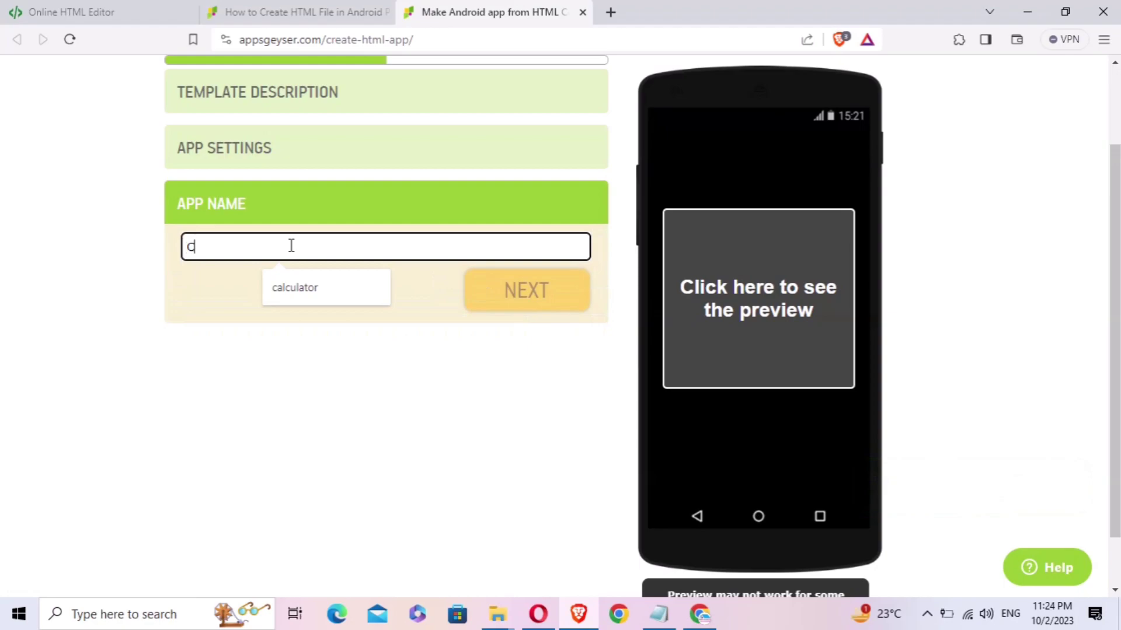
{"action": "type", "text": "cul"}
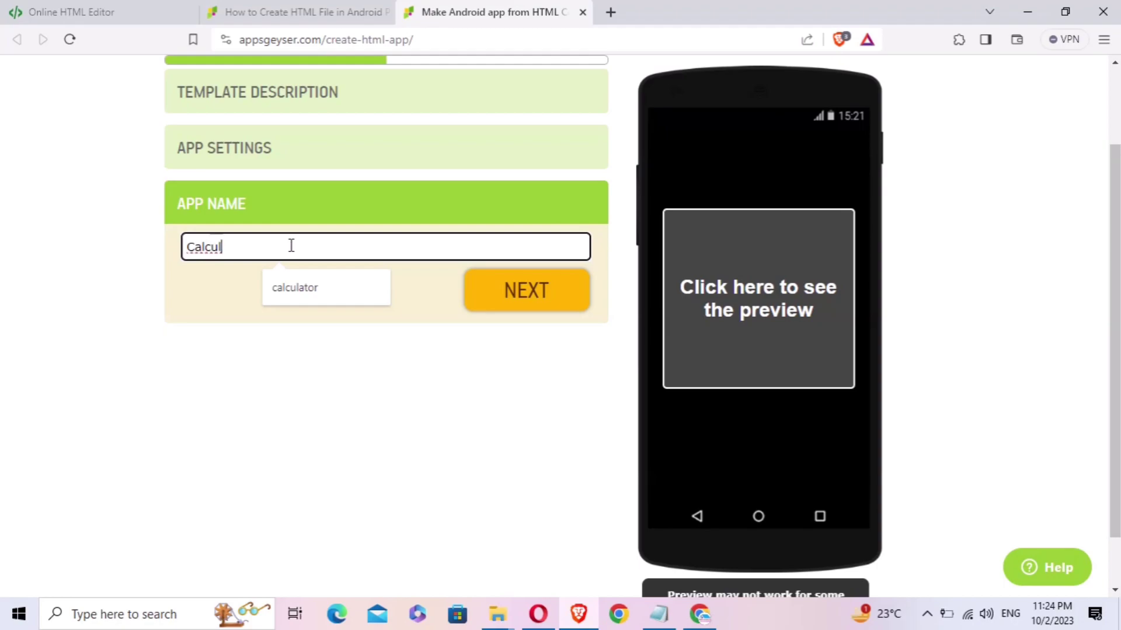
{"action": "type", "text": "t"}
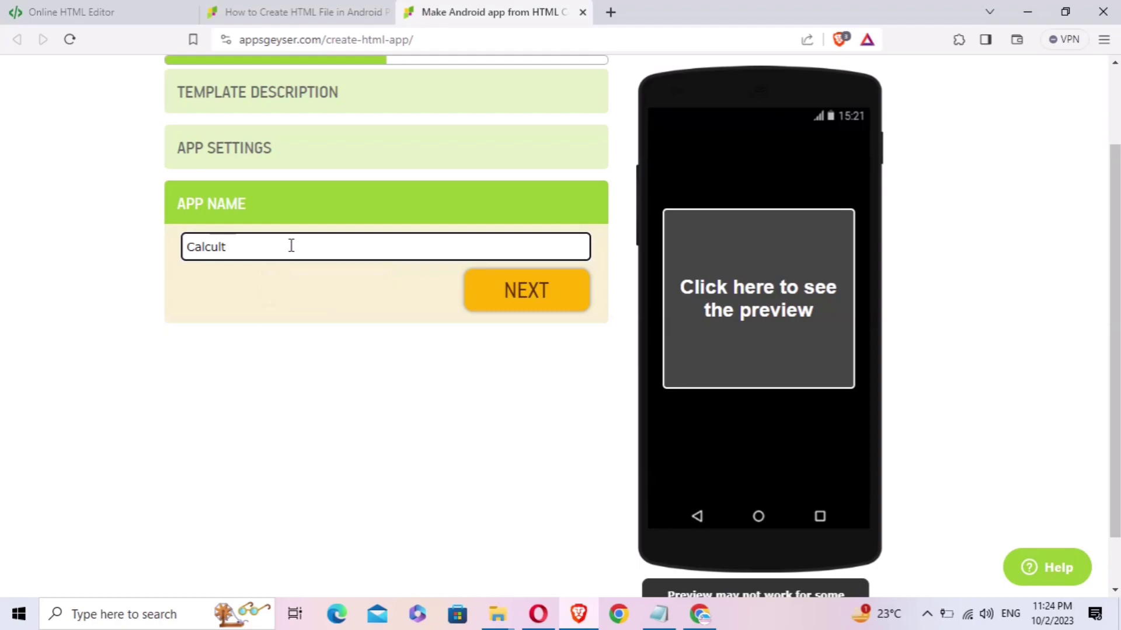
{"action": "key", "text": "BackSpace"}
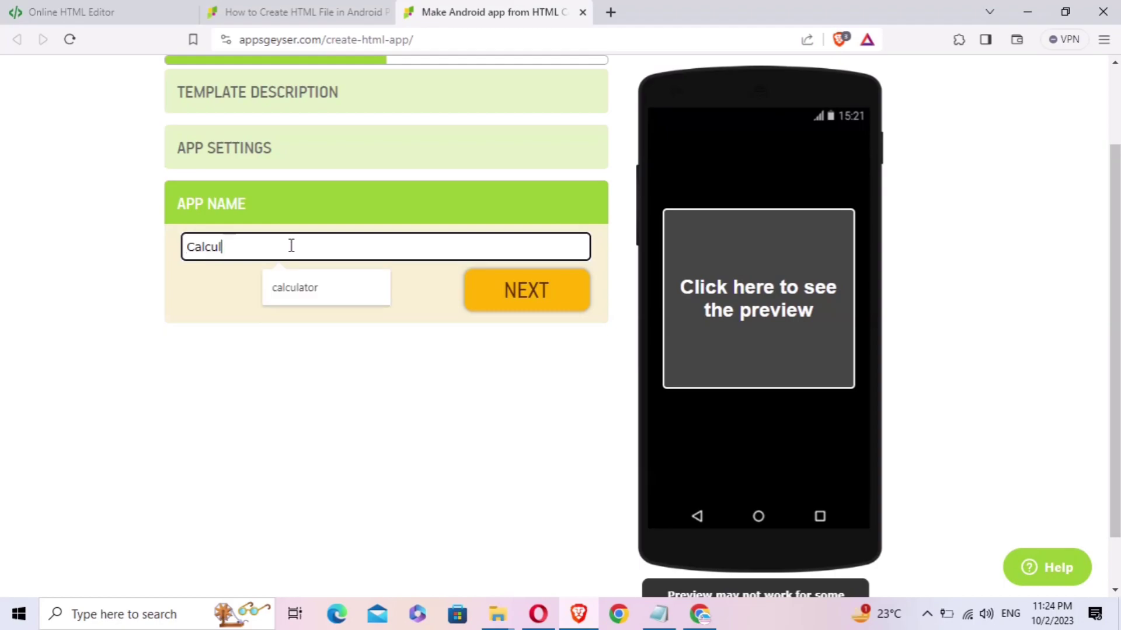
{"action": "type", "text": "ator"}
{"action": "left_click", "coordinate": [525, 296]}
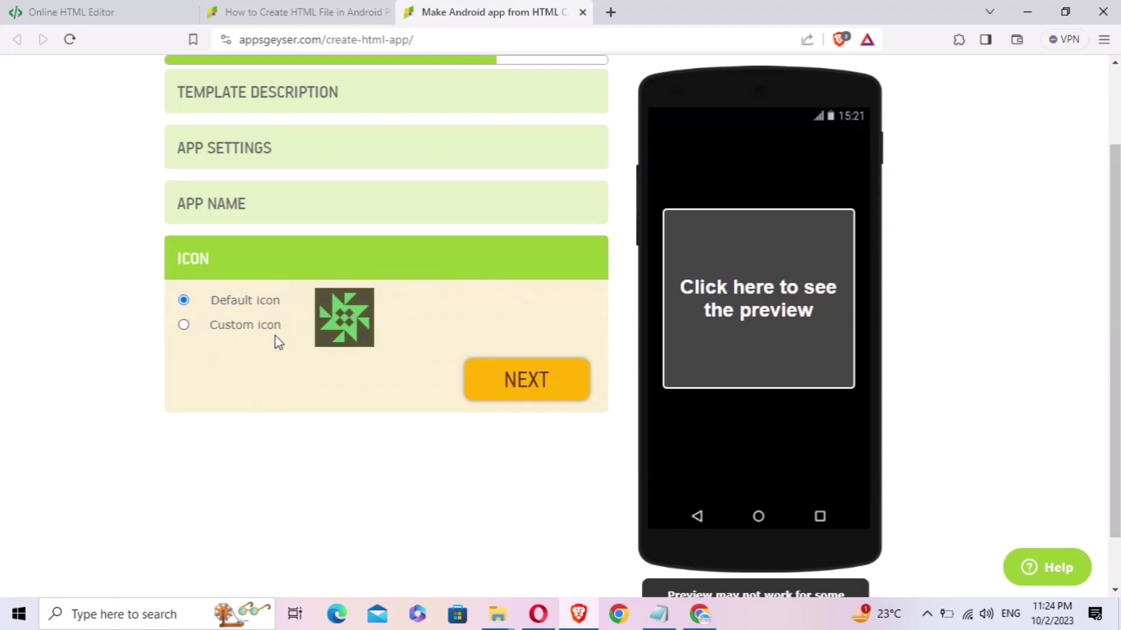
Step: Choose a custom icon for the app and run an image search for "calculator icons" in a new browser tab
{"action": "left_click", "coordinate": [247, 331]}
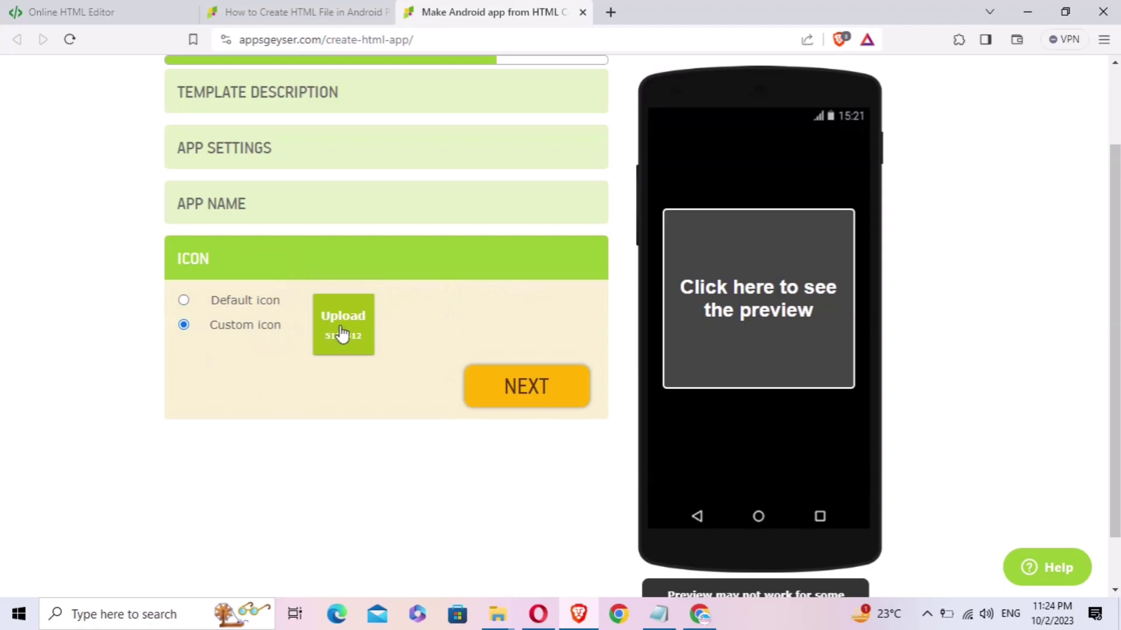
{"action": "left_click", "coordinate": [610, 11]}
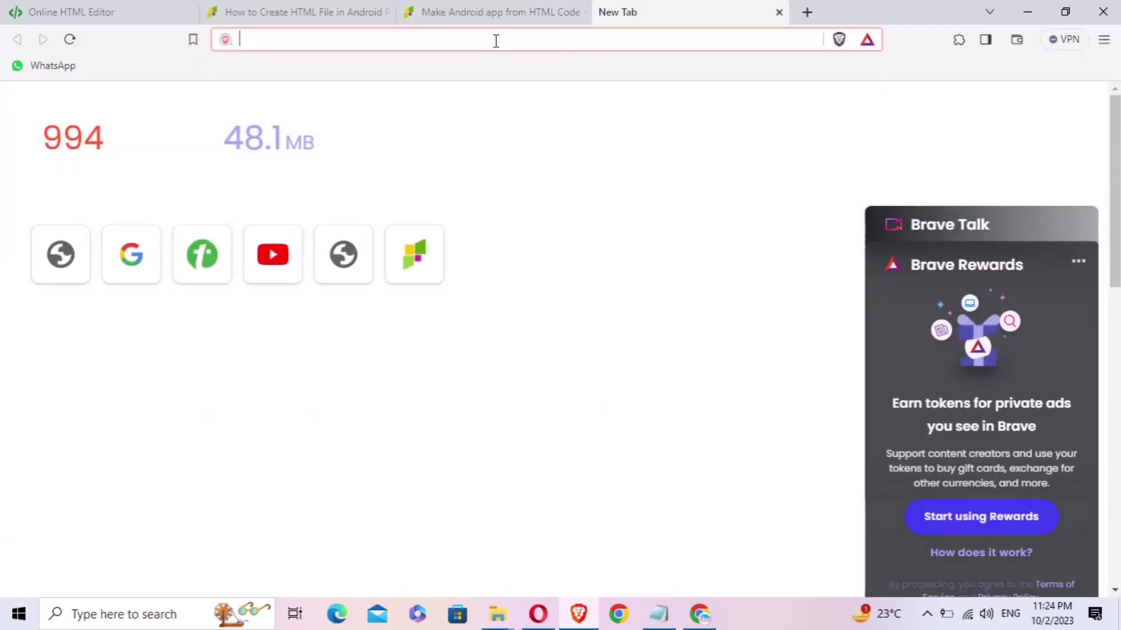
{"action": "type", "text": "cal"}
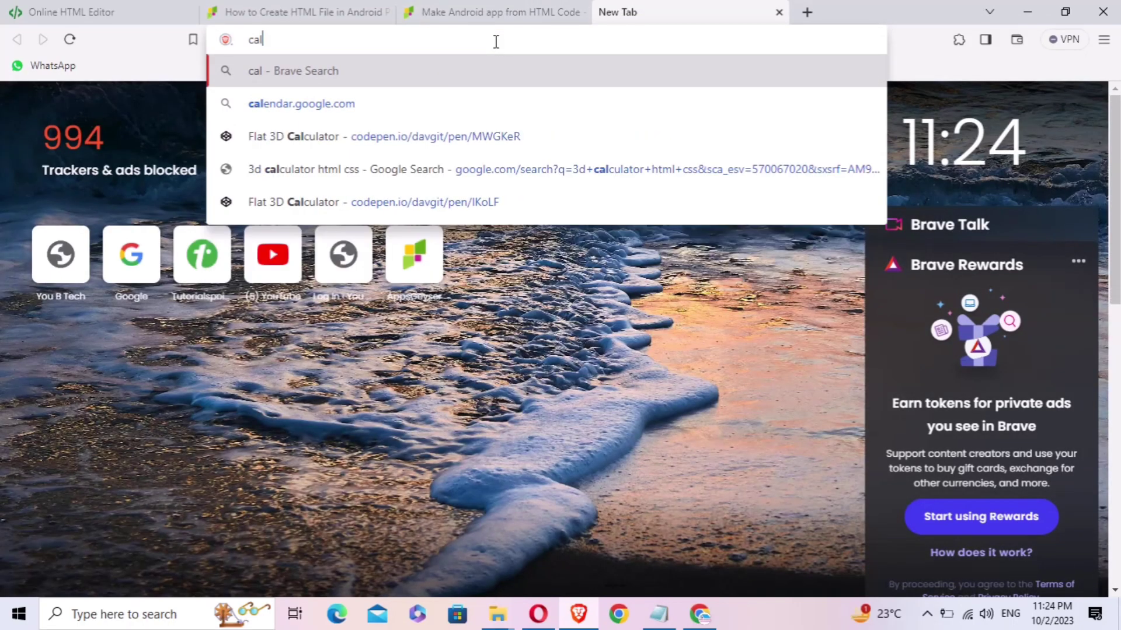
{"action": "type", "text": "c"}
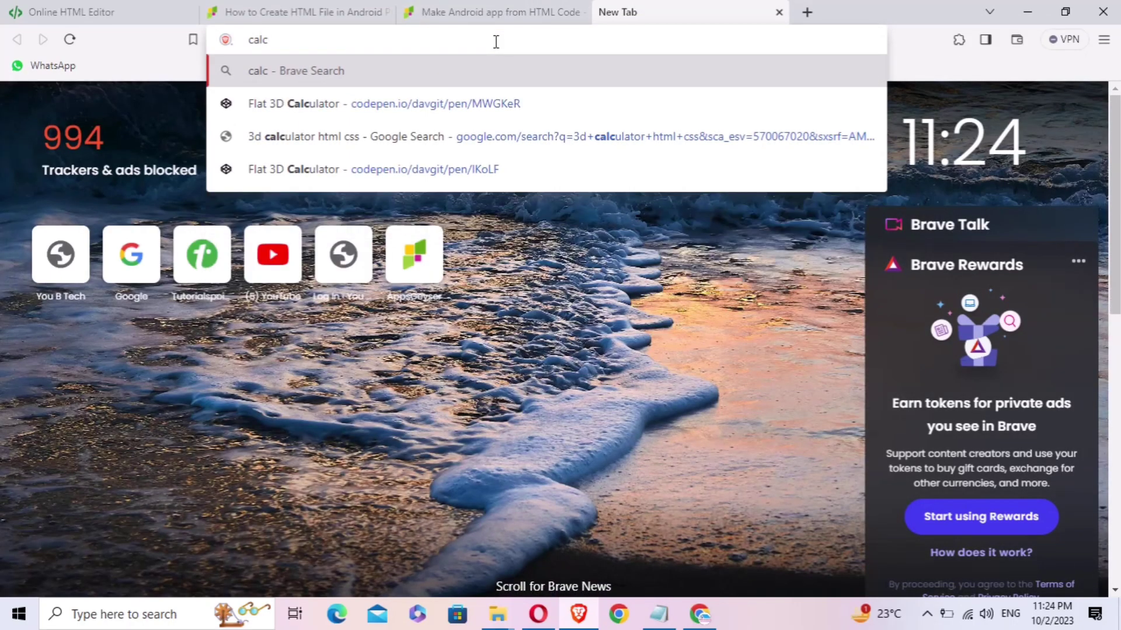
{"action": "type", "text": "ul"}
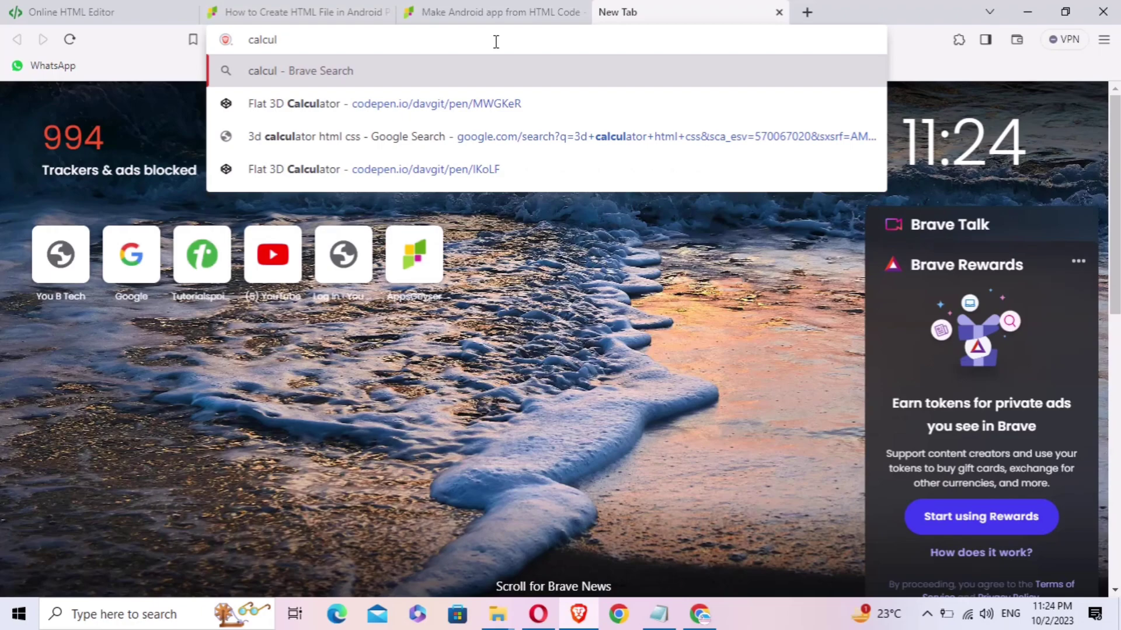
{"action": "type", "text": "ato"}
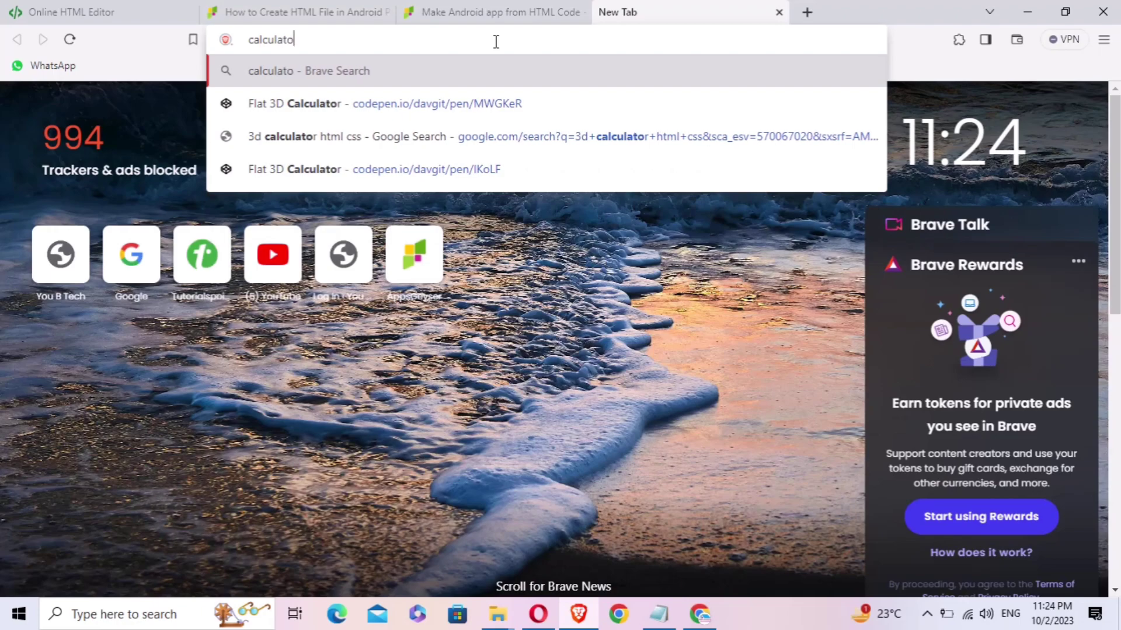
{"action": "type", "text": "r ic"}
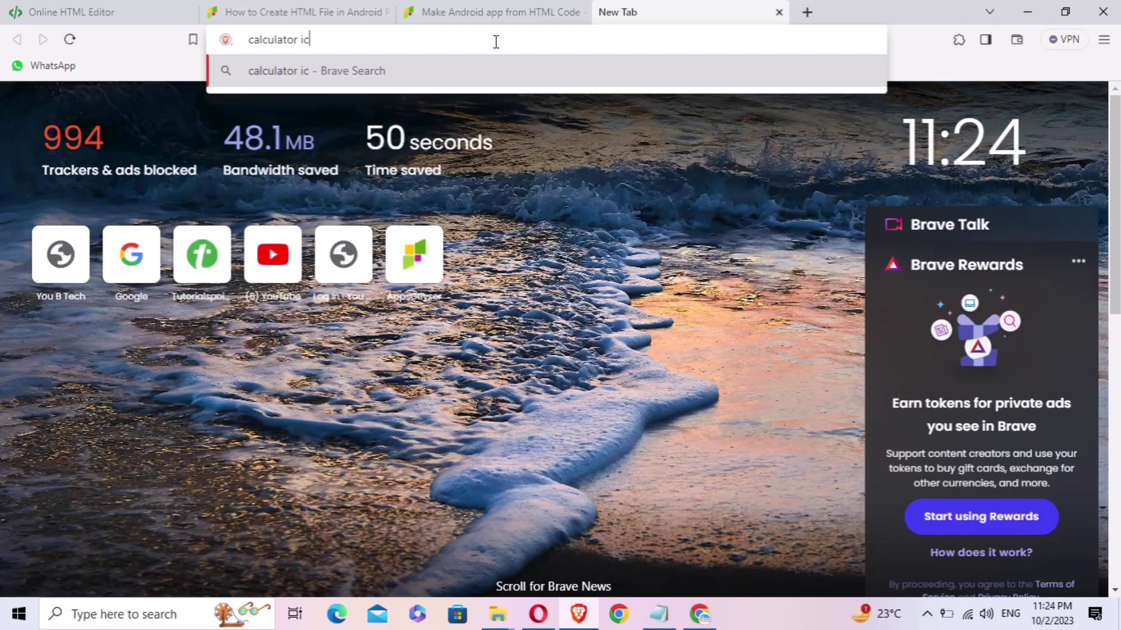
{"action": "type", "text": "ons"}
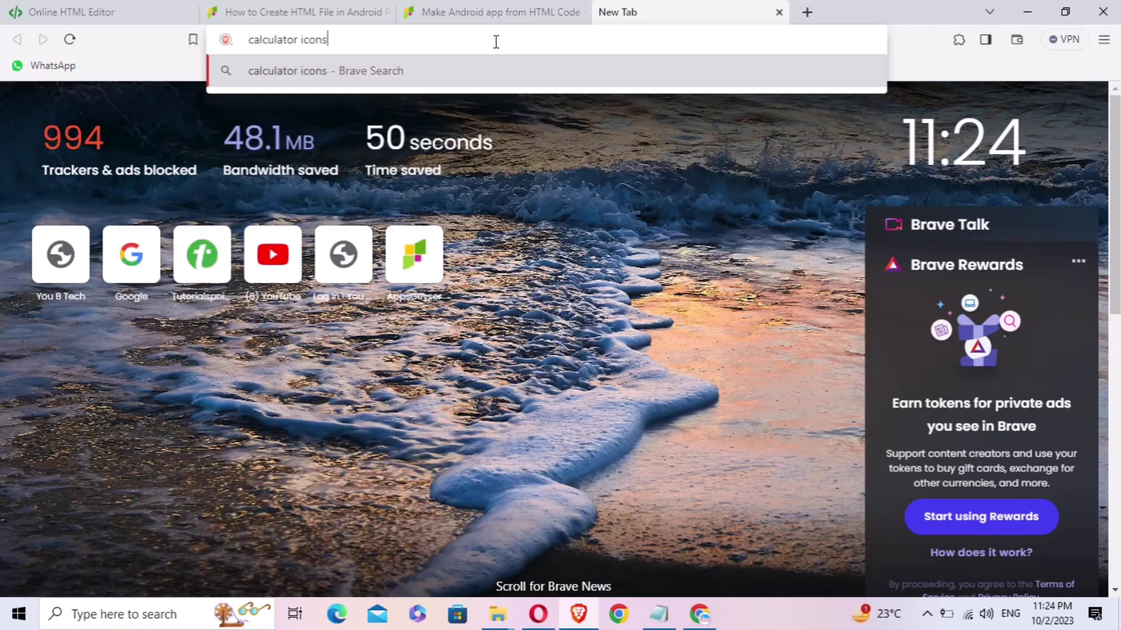
{"action": "key", "text": "Return"}
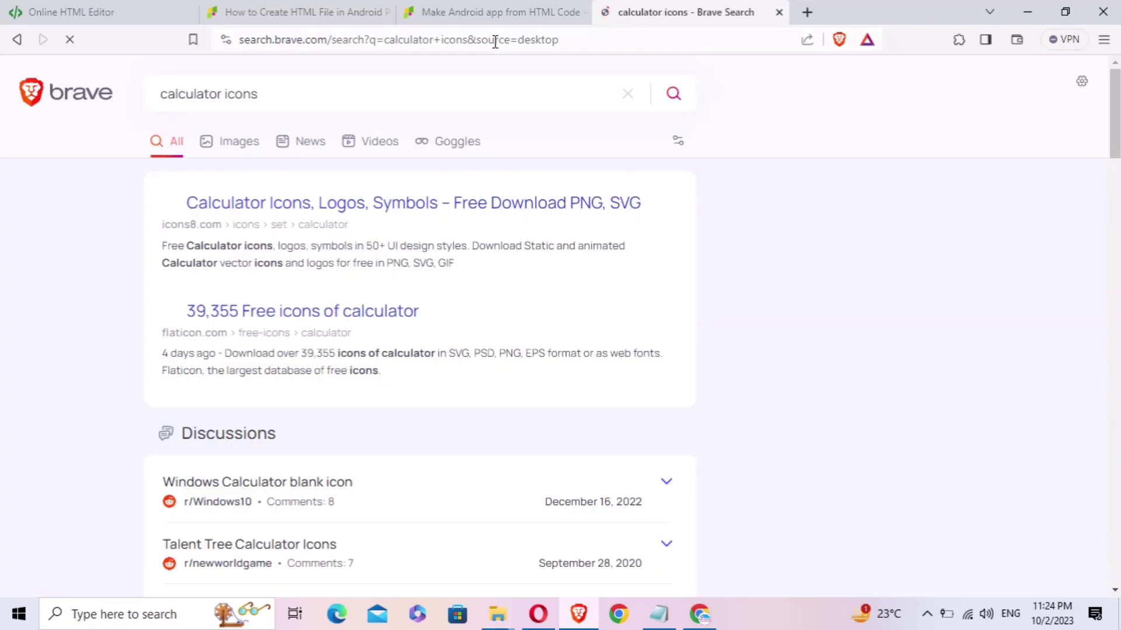
{"action": "left_click", "coordinate": [244, 153]}
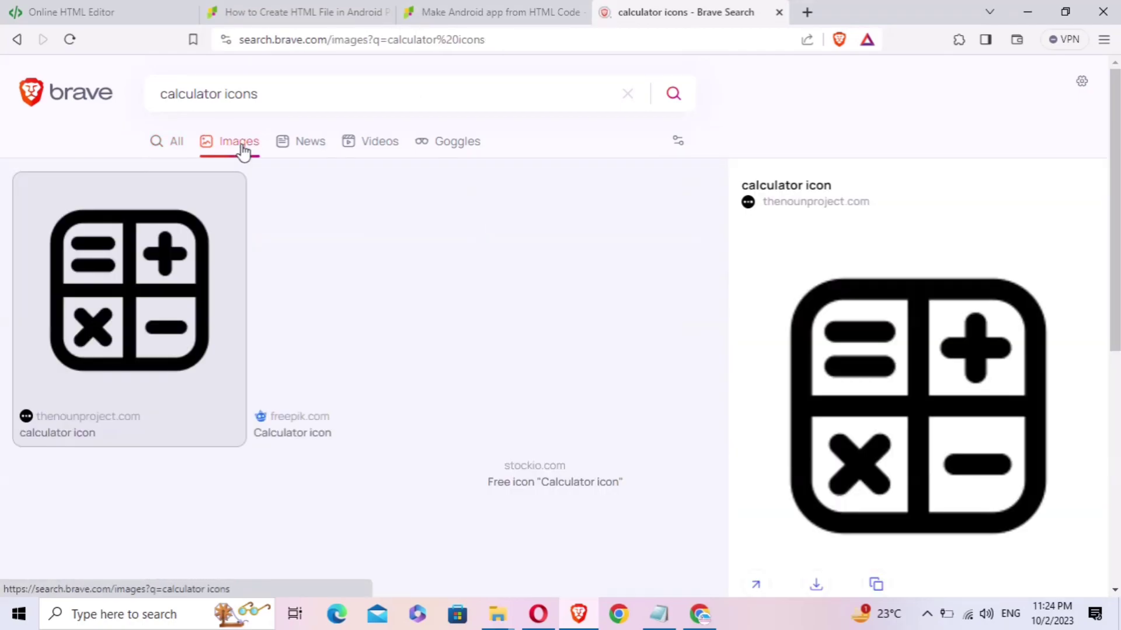
Step: Pick the round turquoise calculator icon from commons.wikimedia.org and save it to the Desktop as the SVG file Calculator_icon
{"action": "scroll", "coordinate": [255, 330], "scroll_direction": "down", "scroll_amount": 5}
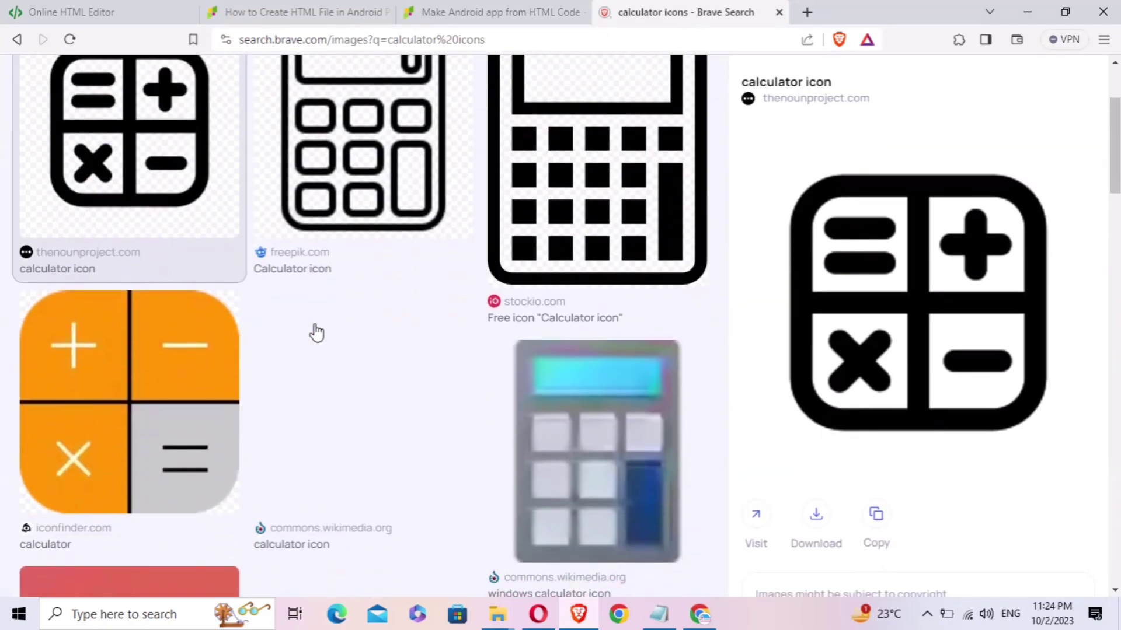
{"action": "scroll", "coordinate": [442, 338], "scroll_direction": "down", "scroll_amount": 5}
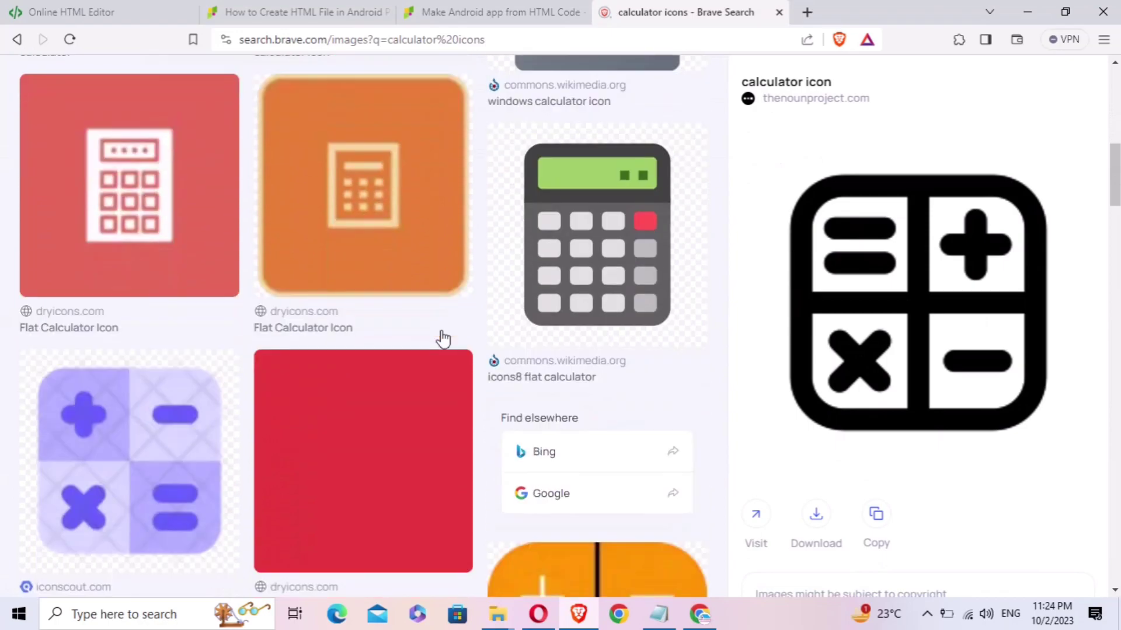
{"action": "scroll", "coordinate": [442, 338], "scroll_direction": "up", "scroll_amount": 6}
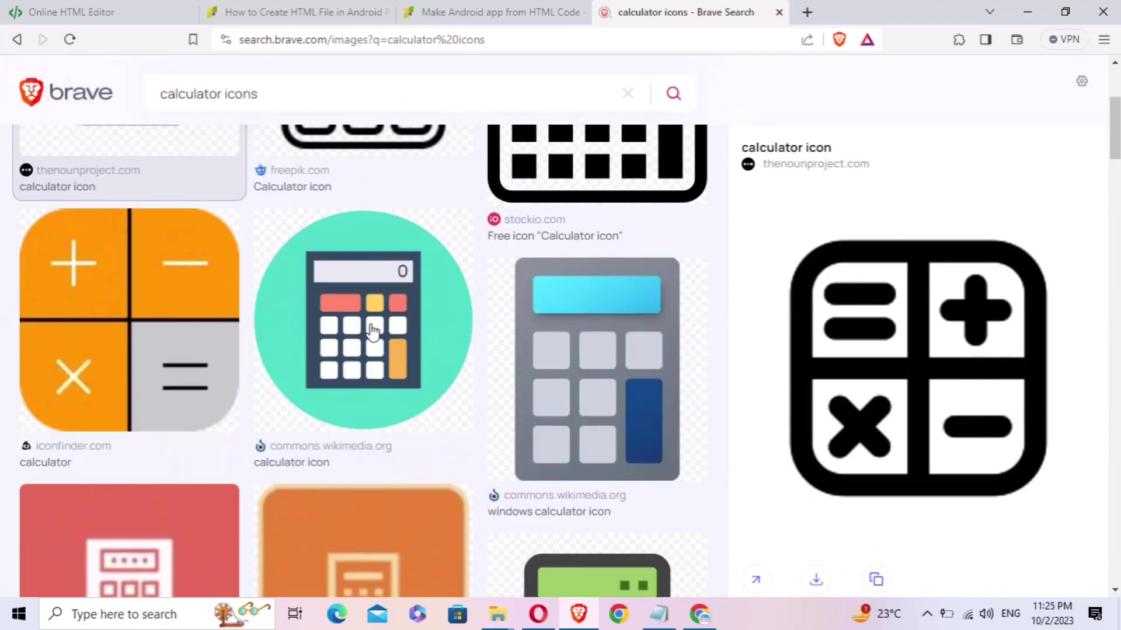
{"action": "left_click", "coordinate": [300, 329]}
{"action": "right_click", "coordinate": [847, 338]}
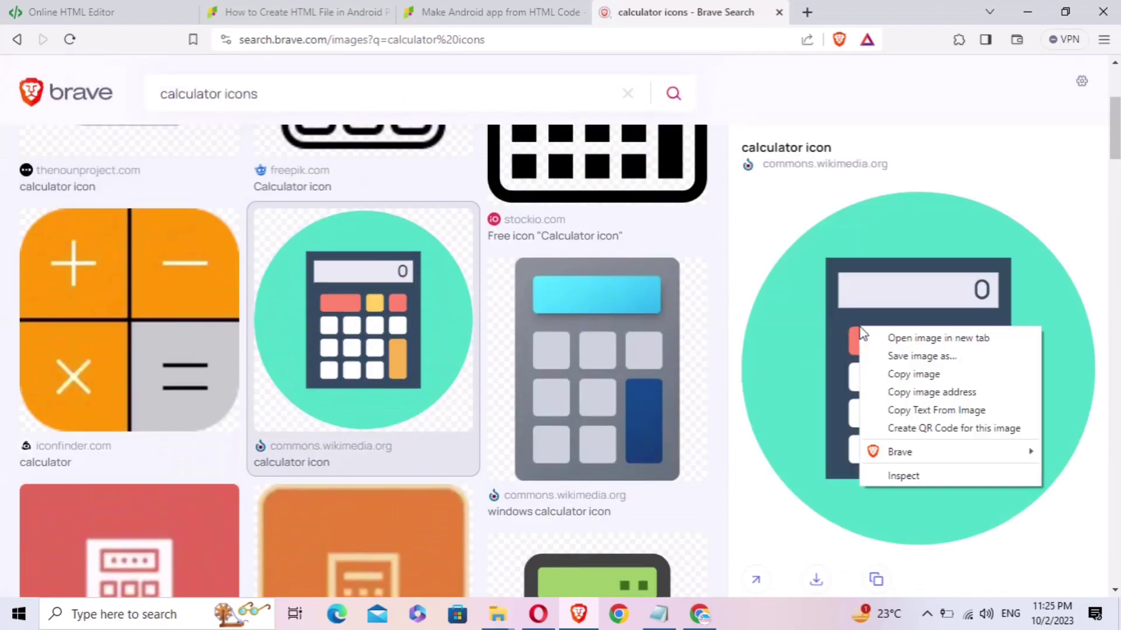
{"action": "left_click", "coordinate": [896, 357]}
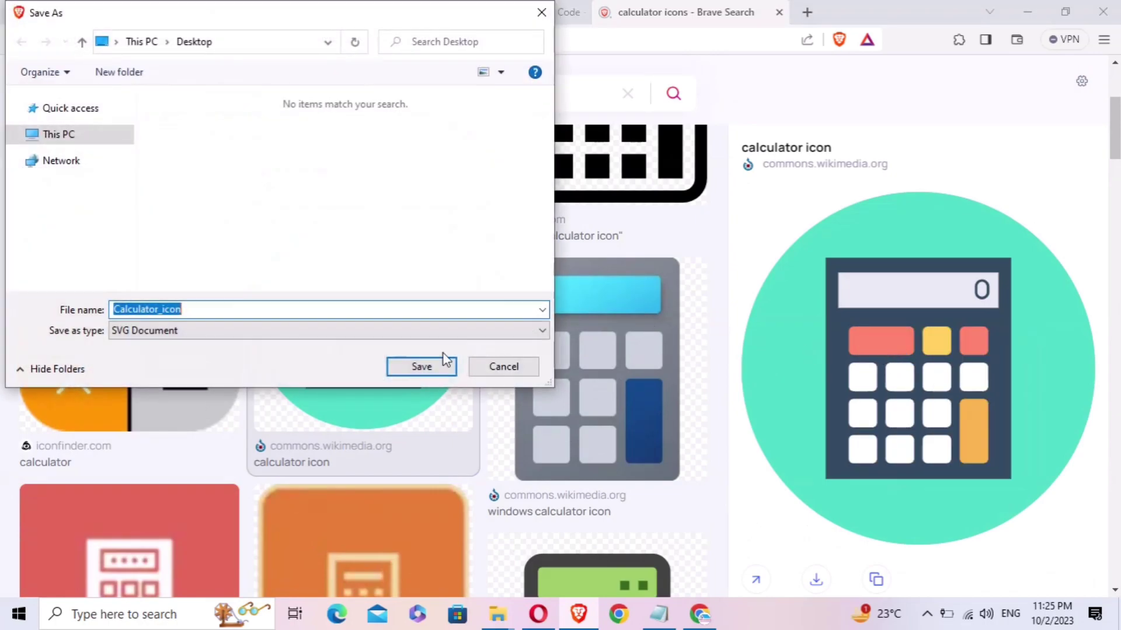
{"action": "left_click", "coordinate": [418, 370]}
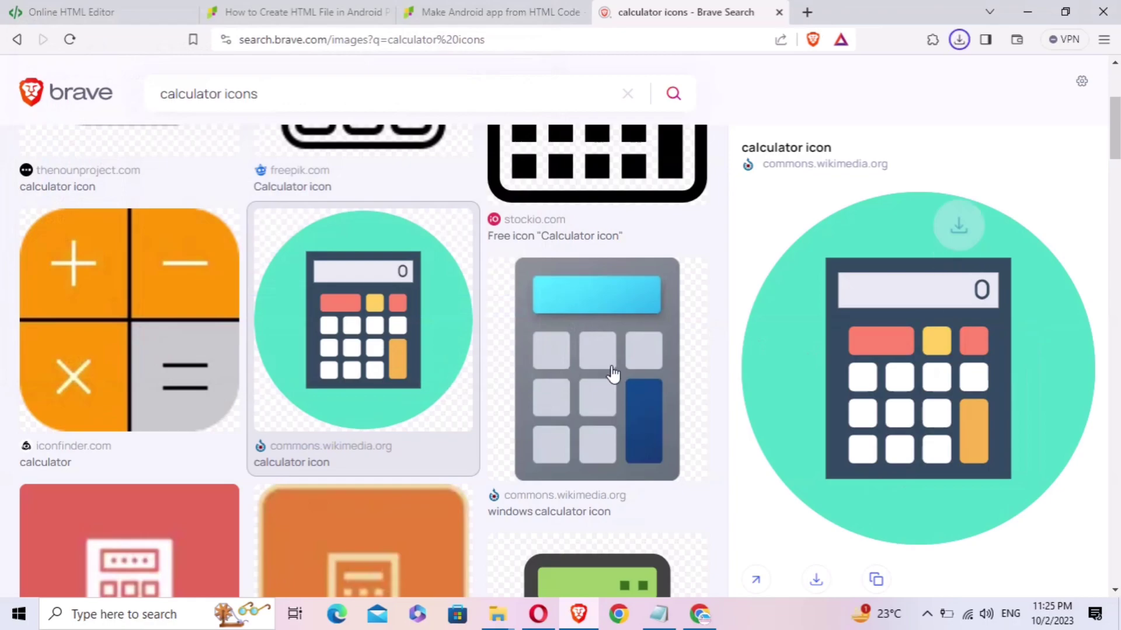
Step: Upload Calculator_icon from the Desktop as the app's icon in Appsgeyser, cropped closely around the calculator drawing, and accept it
{"action": "left_click", "coordinate": [525, 12]}
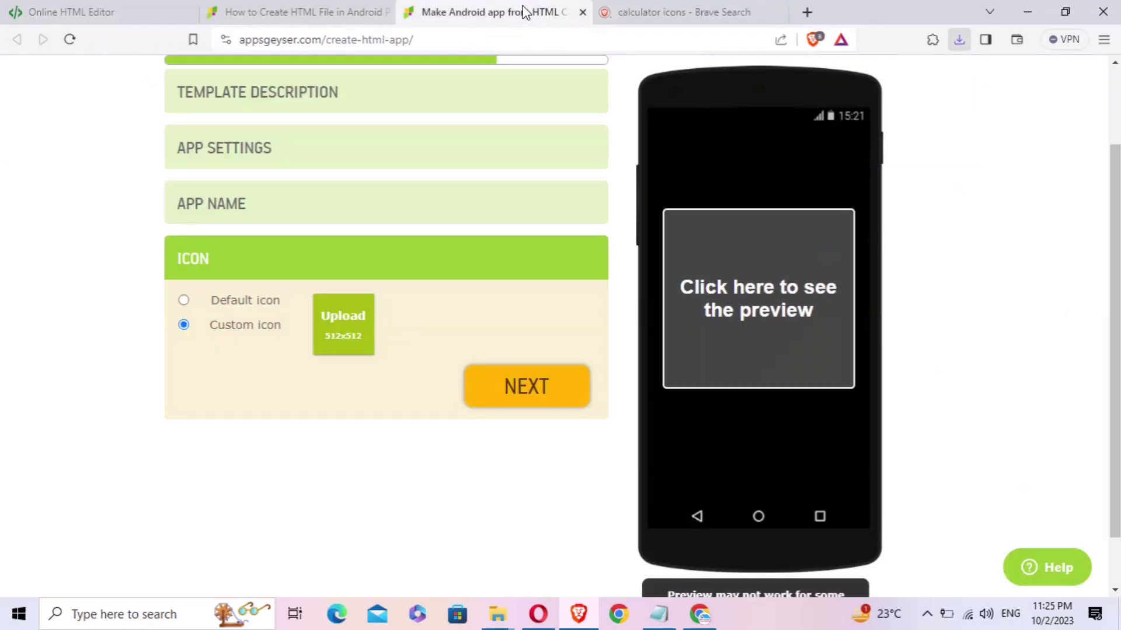
{"action": "left_click", "coordinate": [344, 332]}
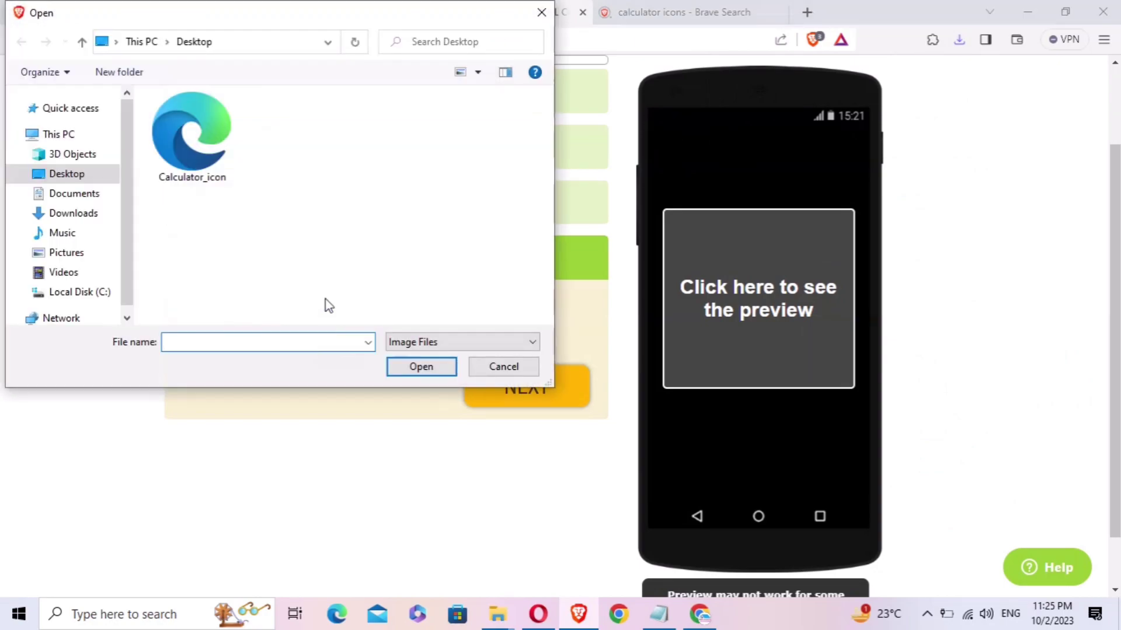
{"action": "left_click", "coordinate": [200, 121]}
{"action": "left_click", "coordinate": [397, 367]}
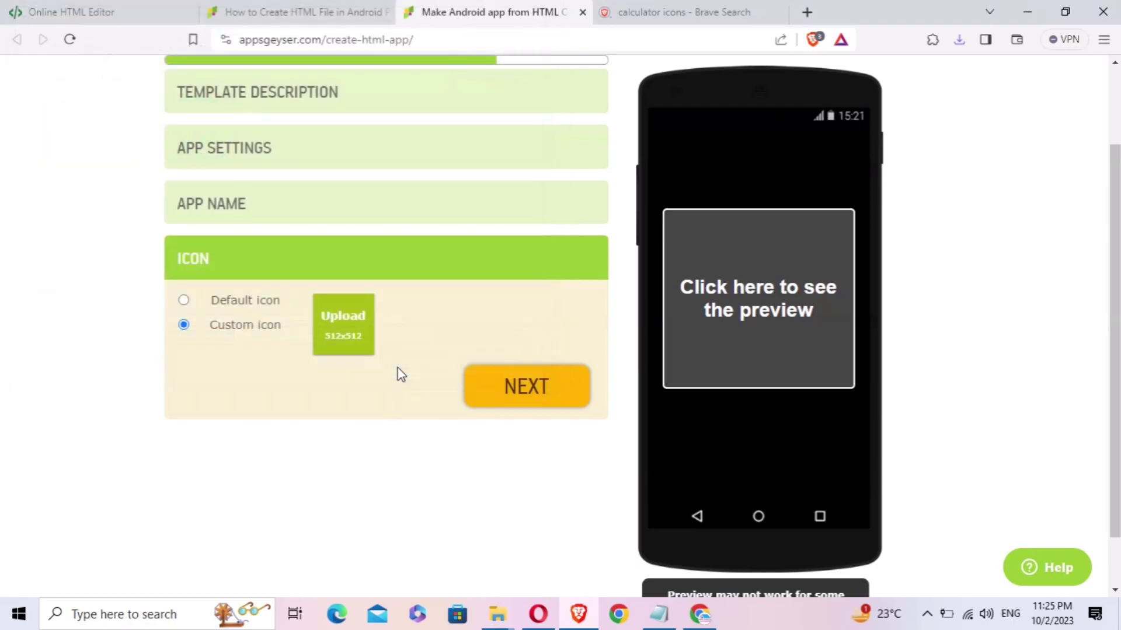
{"action": "left_click_drag", "start_coordinate": [486, 495], "coordinate": [513, 493]}
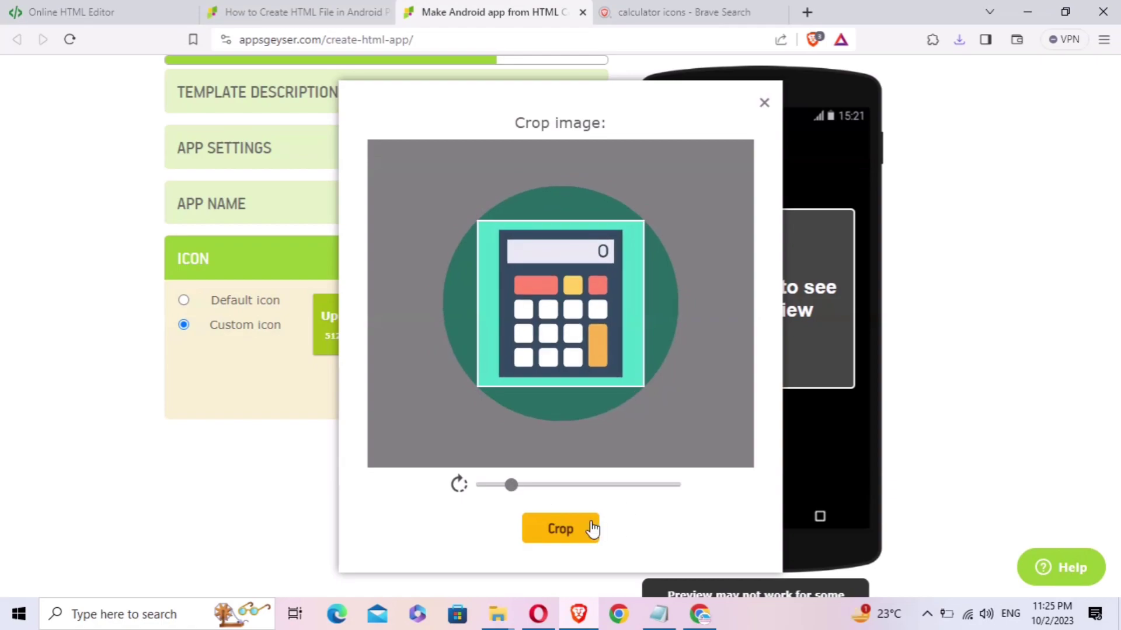
{"action": "left_click", "coordinate": [573, 531]}
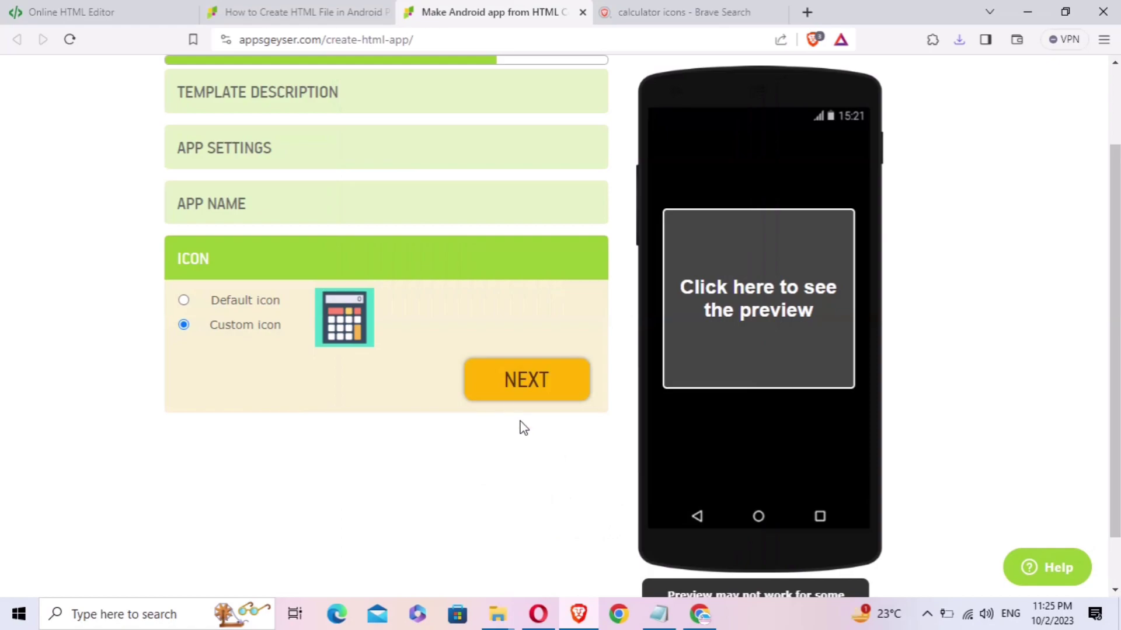
{"action": "left_click", "coordinate": [557, 390]}
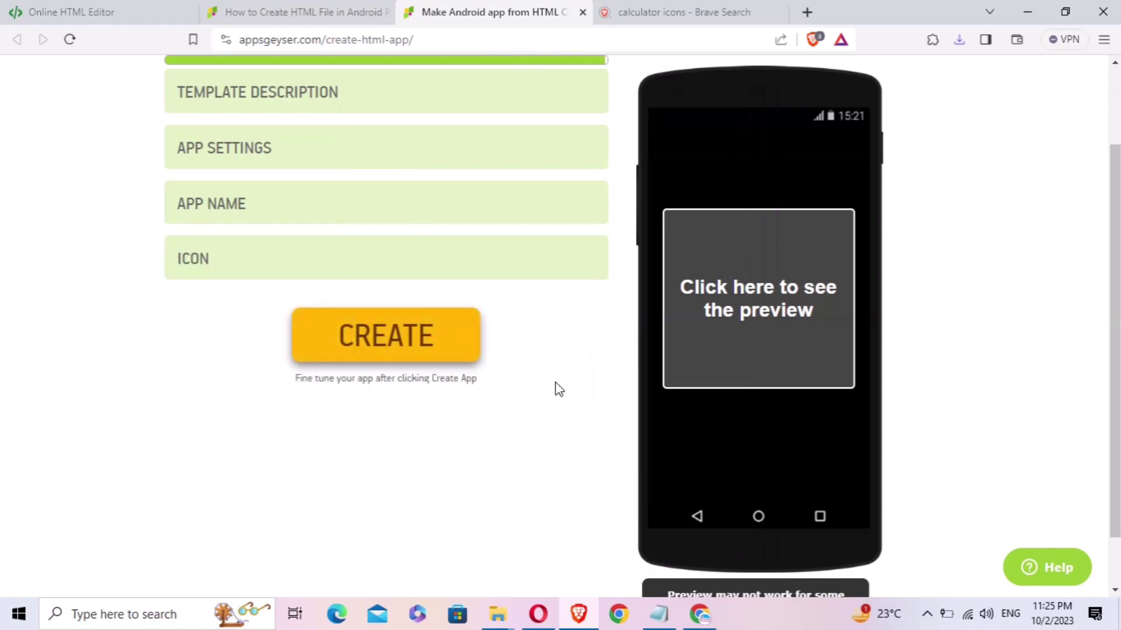
Step: Create the Calculator app and look over its dashboard's publishing and premium plan sections
{"action": "left_click", "coordinate": [435, 348]}
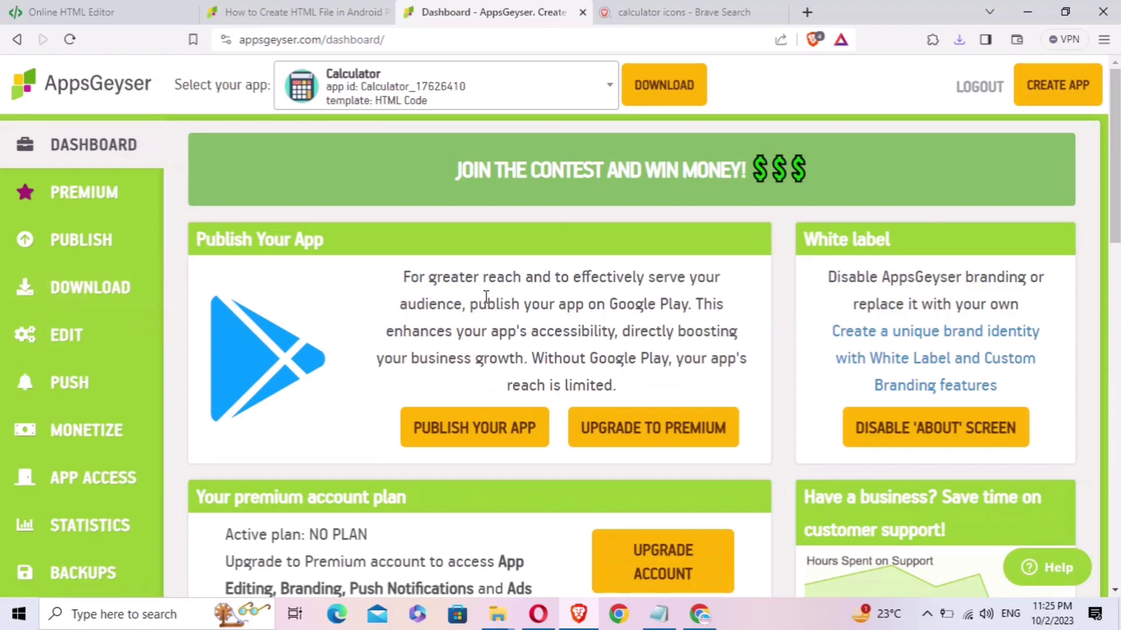
{"action": "scroll", "coordinate": [484, 296], "scroll_direction": "down", "scroll_amount": 3}
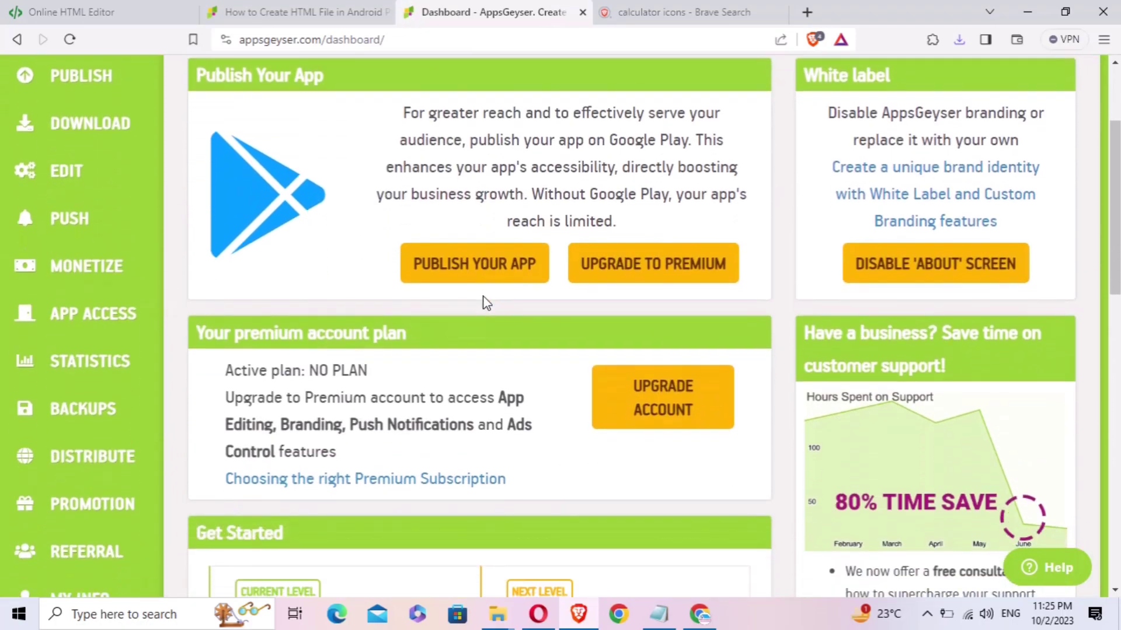
{"action": "scroll", "coordinate": [482, 297], "scroll_direction": "up", "scroll_amount": 3}
{"action": "scroll", "coordinate": [207, 337], "scroll_direction": "down", "scroll_amount": 4}
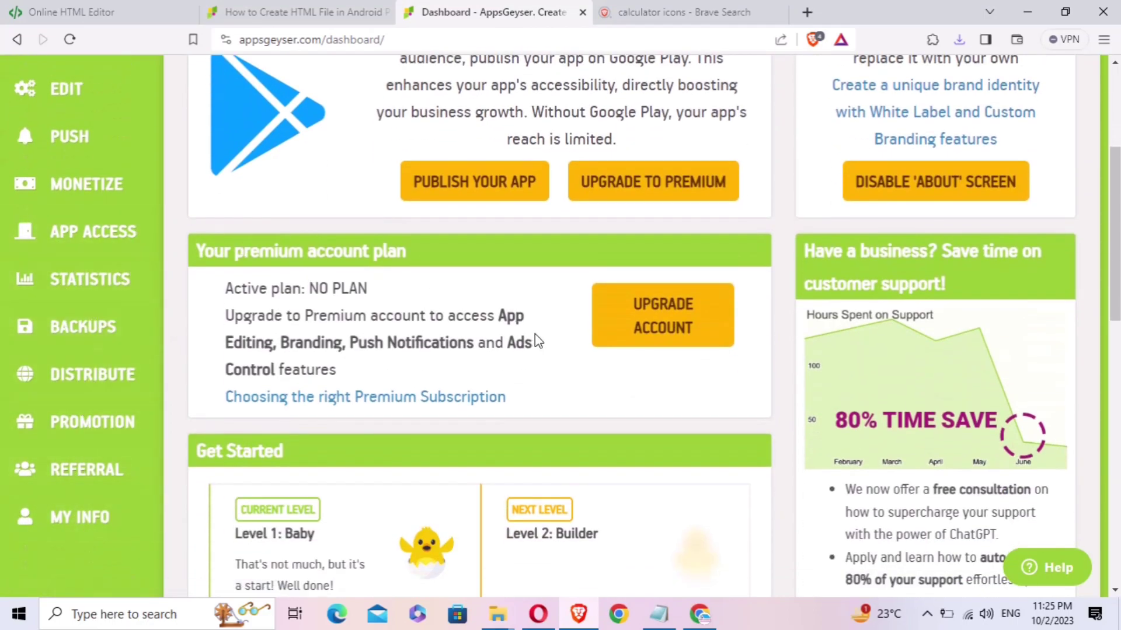
Step: Open the Calculator app's download page and start the direct APK download
{"action": "scroll", "coordinate": [535, 341], "scroll_direction": "up", "scroll_amount": 4}
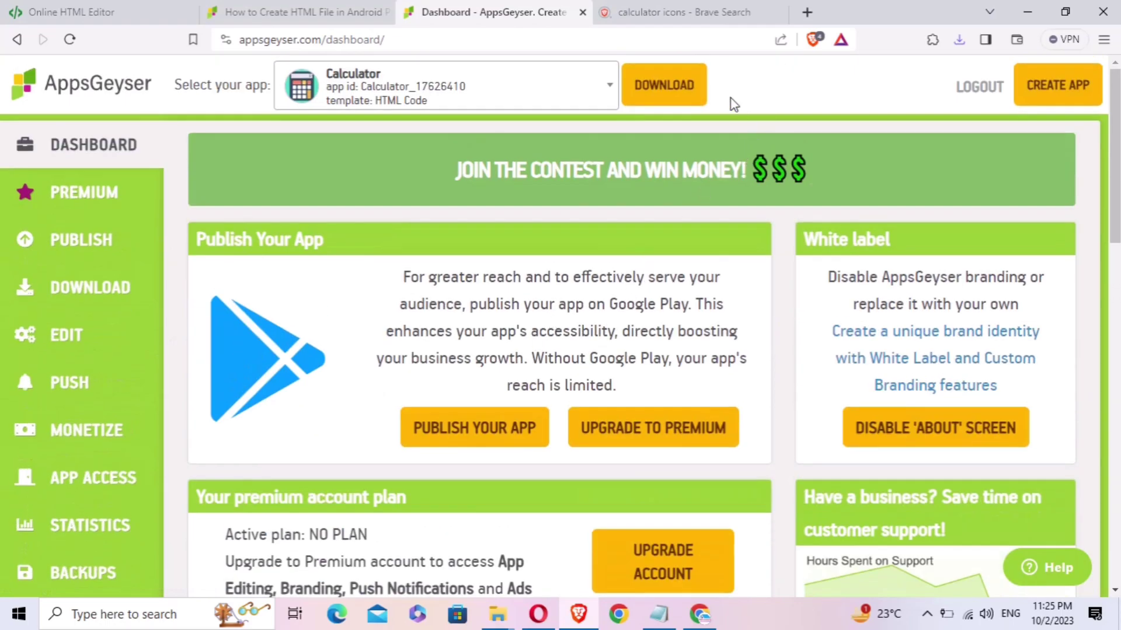
{"action": "left_click", "coordinate": [677, 98]}
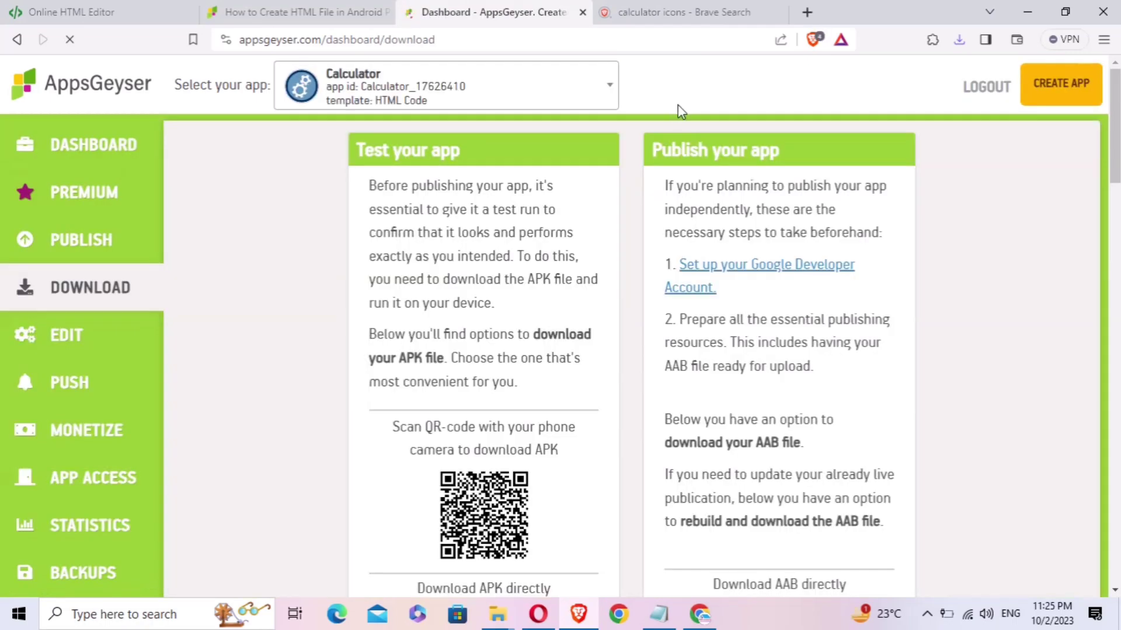
{"action": "scroll", "coordinate": [558, 379], "scroll_direction": "down", "scroll_amount": 1}
{"action": "scroll", "coordinate": [556, 363], "scroll_direction": "down", "scroll_amount": 4}
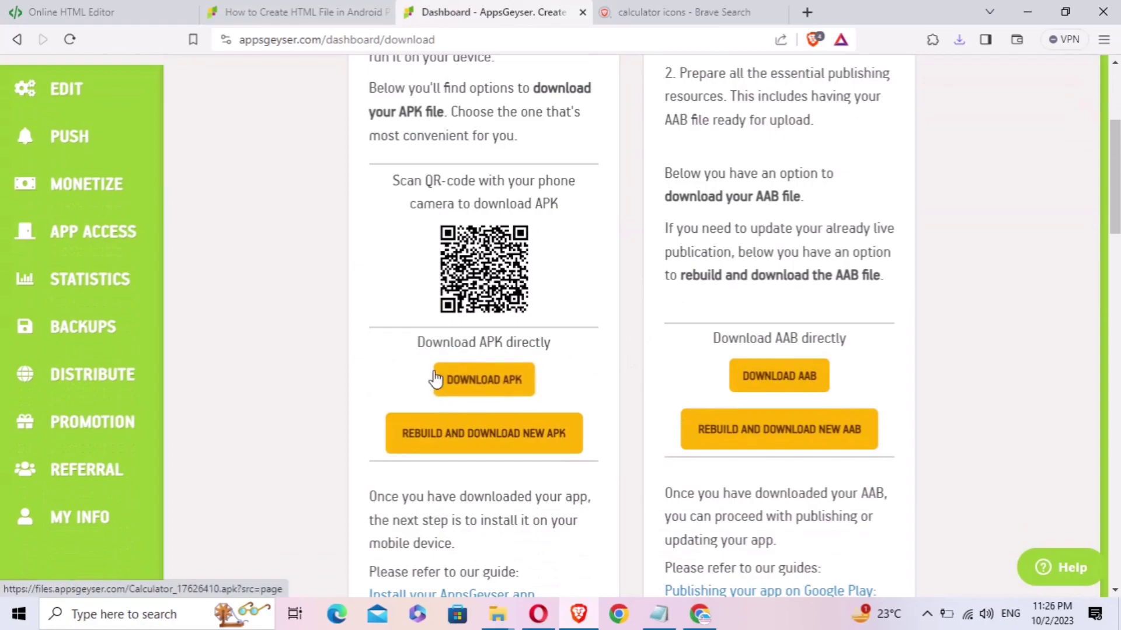
{"action": "left_click", "coordinate": [476, 391]}
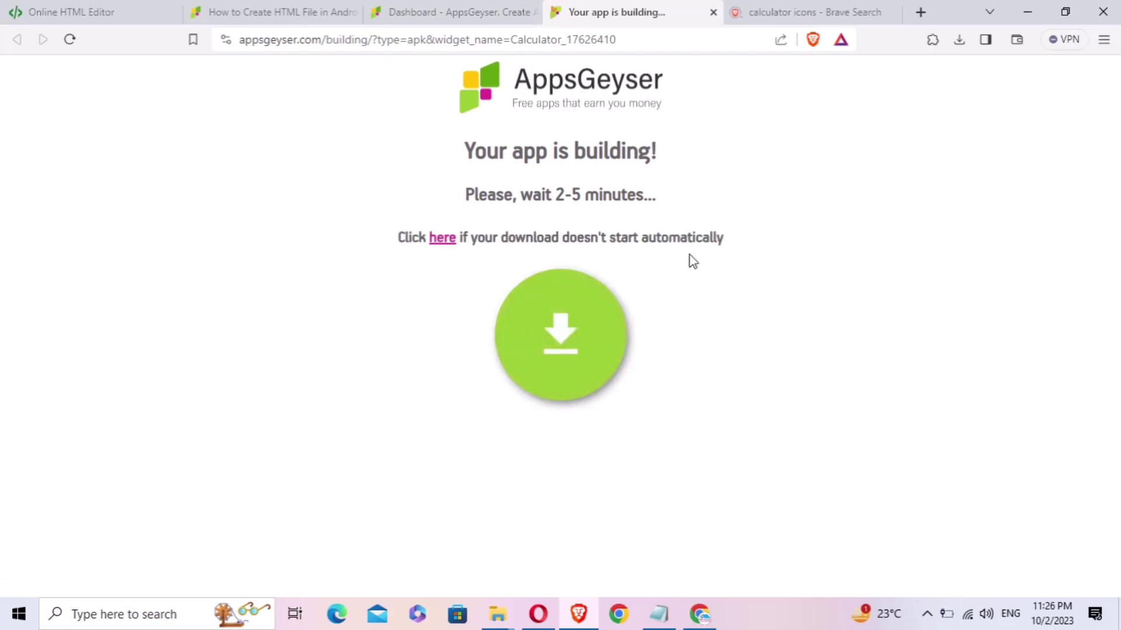
{"action": "left_click", "coordinate": [564, 324]}
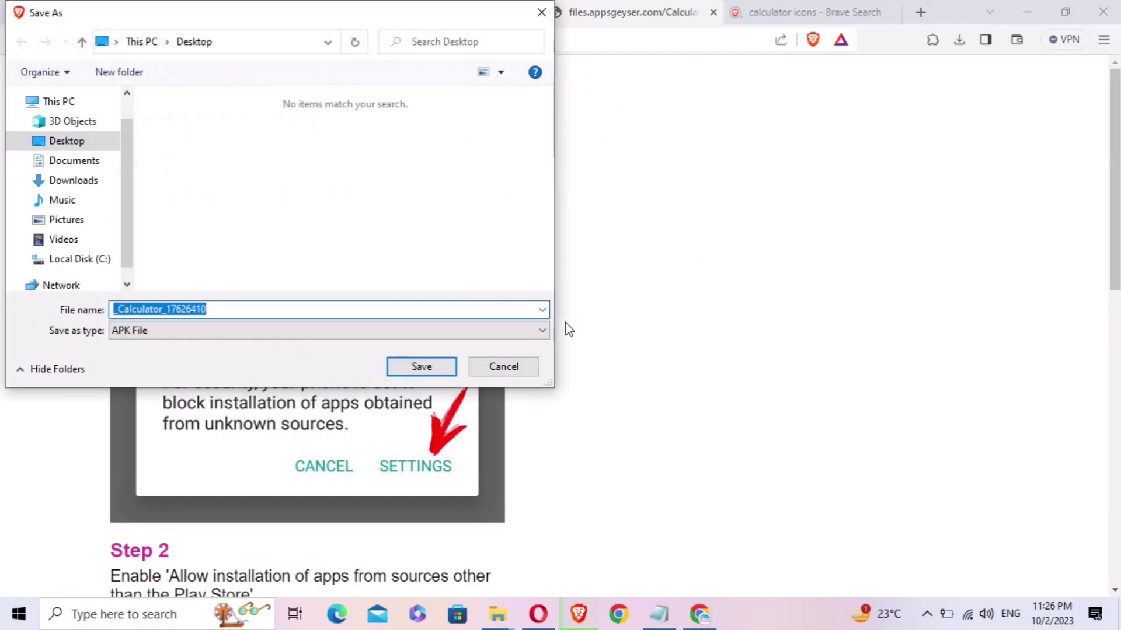
Step: Save the APK to the Desktop with the file name Calculator and check it in the recent downloads
{"action": "left_click", "coordinate": [40, 147]}
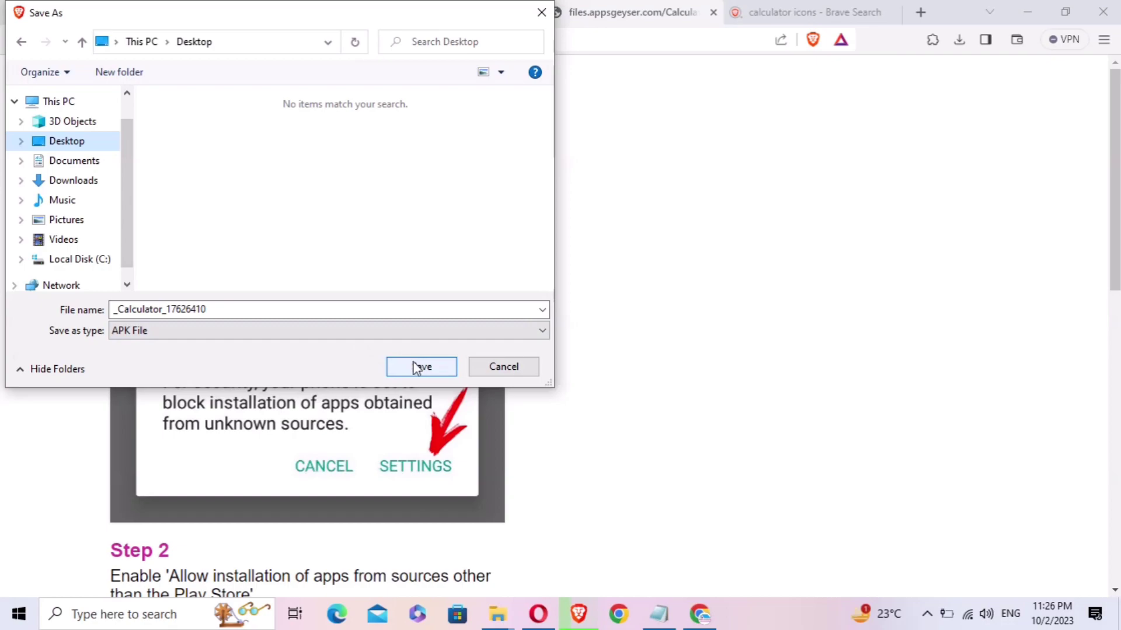
{"action": "left_click", "coordinate": [275, 308]}
{"action": "left_click_drag", "start_coordinate": [275, 309], "coordinate": [185, 299]}
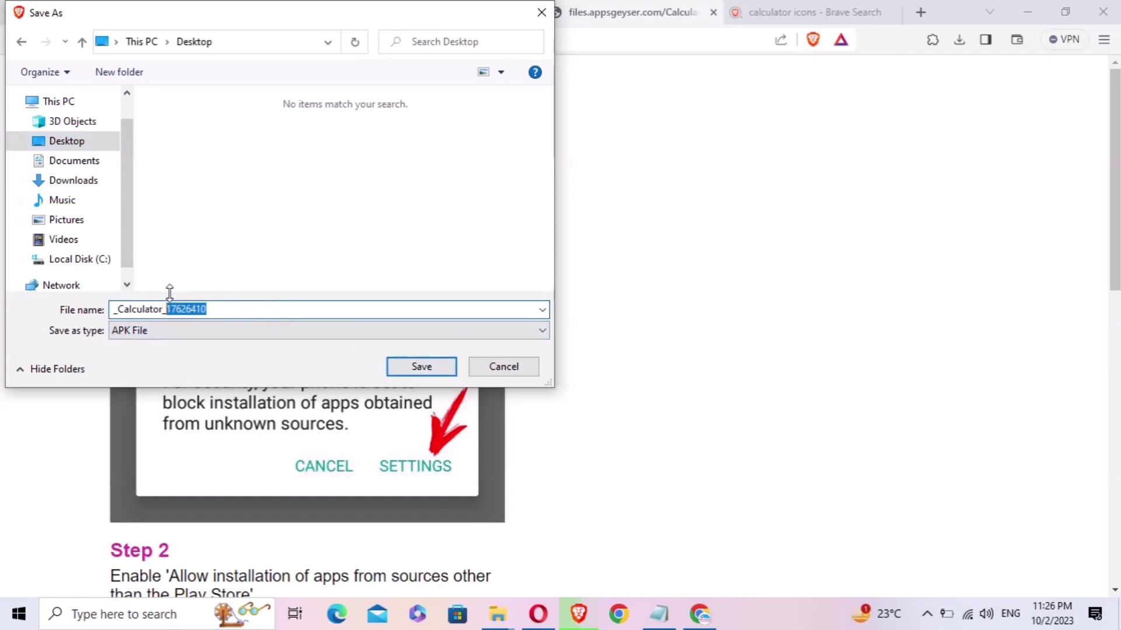
{"action": "key", "text": "BackSpace"}
{"action": "key", "text": "BackSpace"}
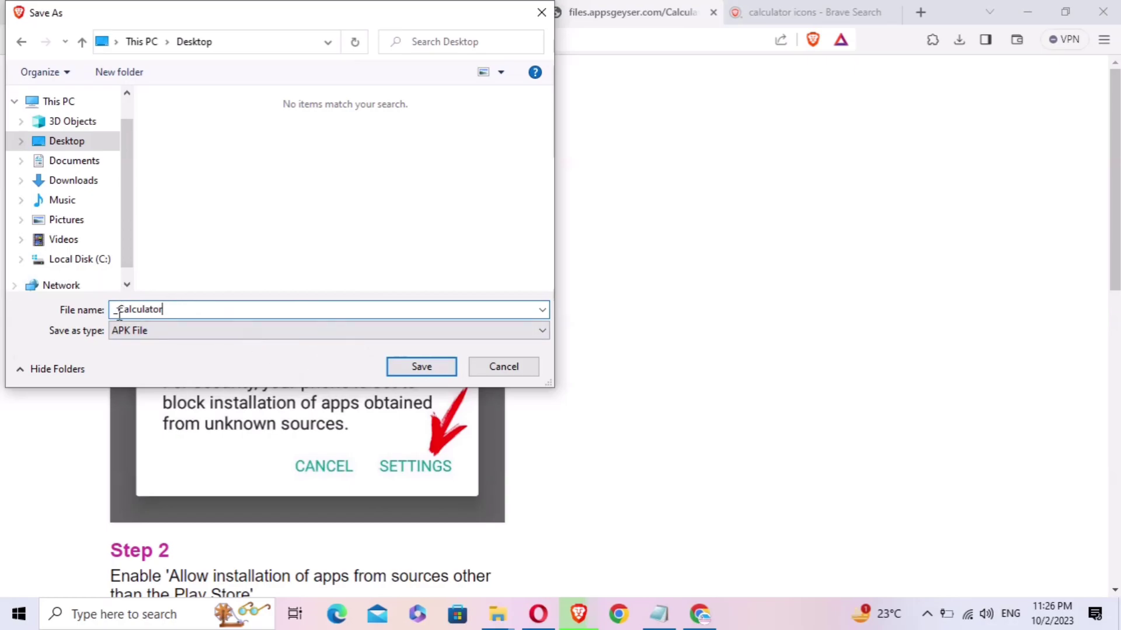
{"action": "key", "text": "BackSpace"}
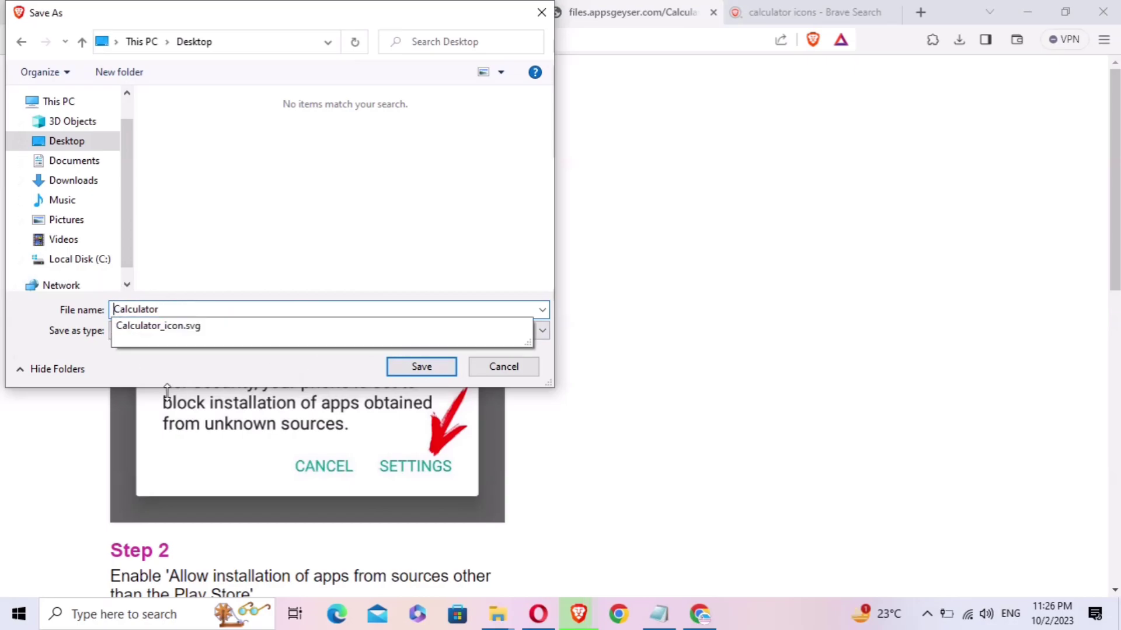
{"action": "left_click", "coordinate": [400, 360]}
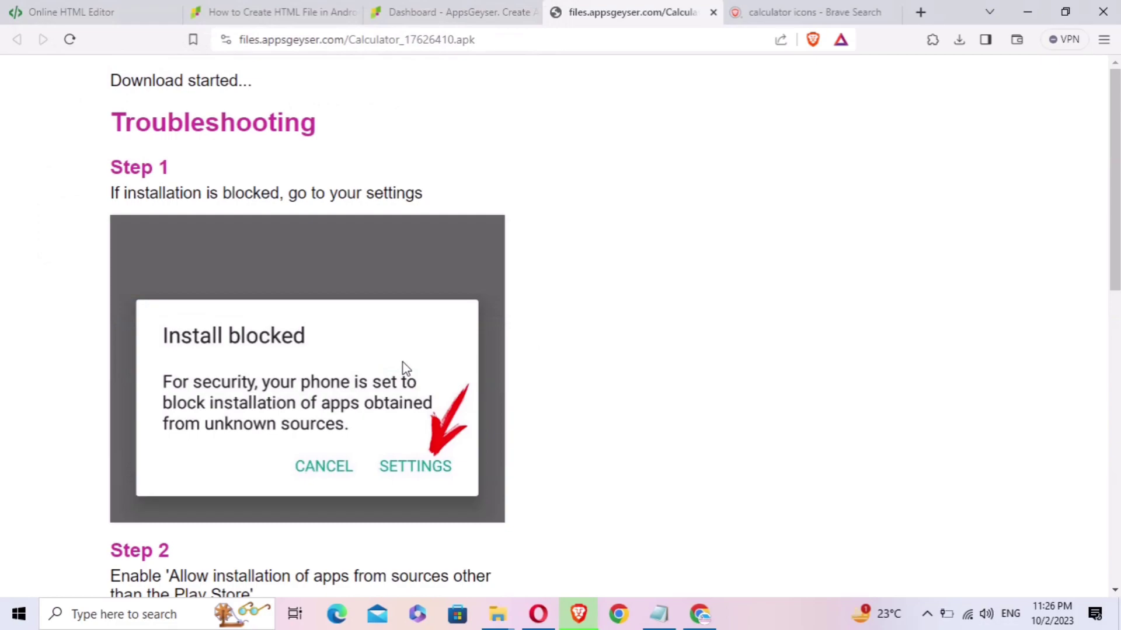
{"action": "left_click", "coordinate": [960, 40]}
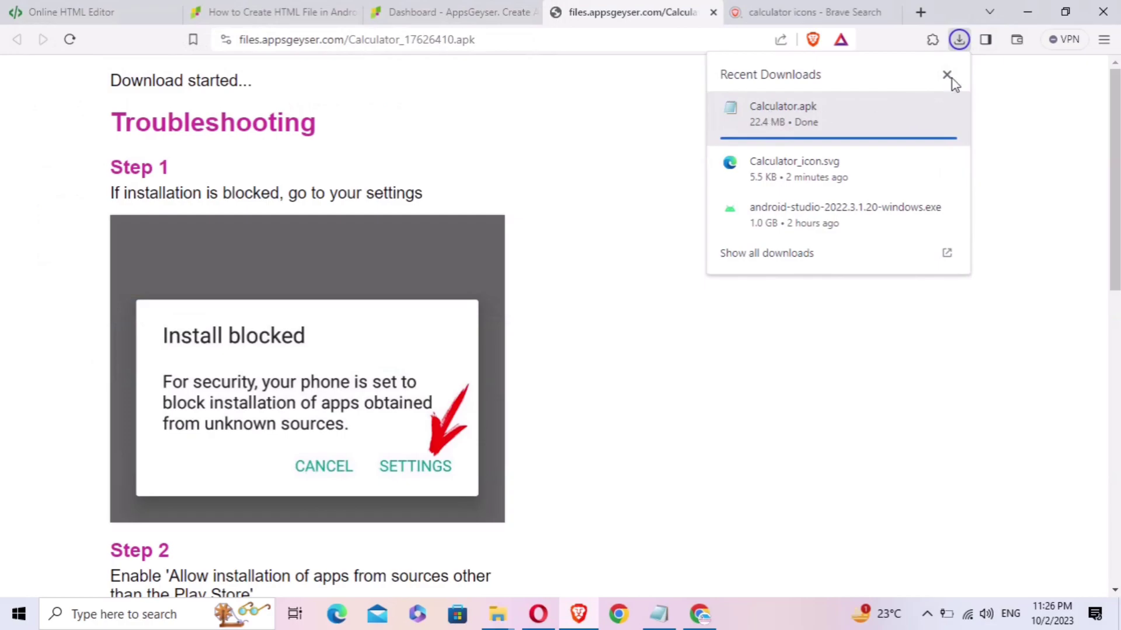
Step: Switch to Notepad and highlight the third line, "Now install APK File", in the list of steps
{"action": "left_click_drag", "start_coordinate": [6, 195], "coordinate": [350, 208]}
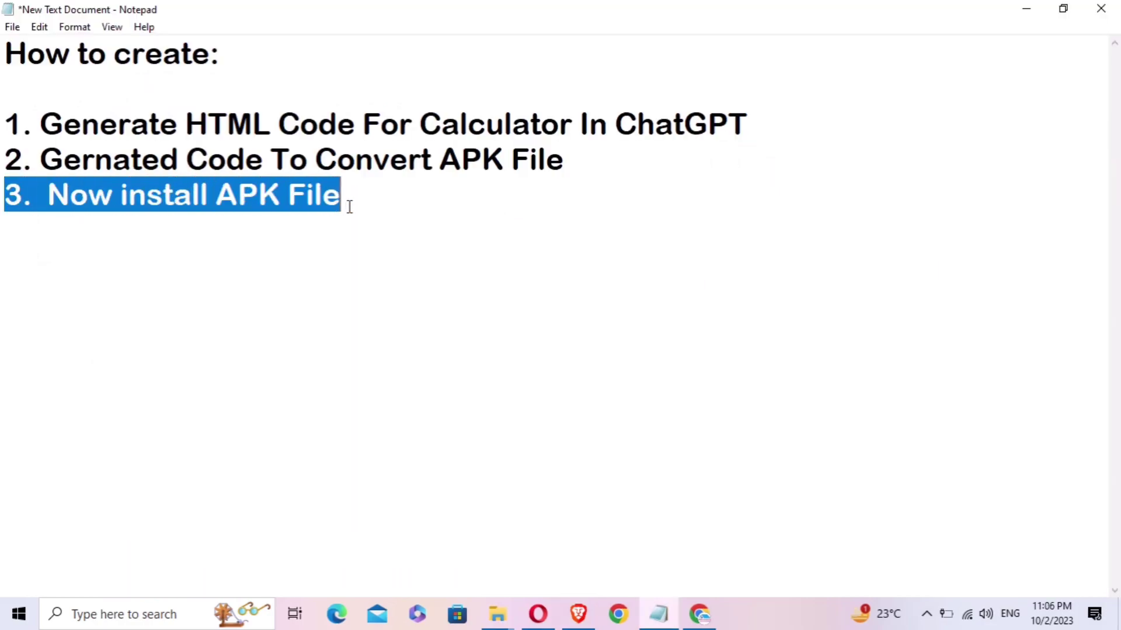
{"action": "left_click", "coordinate": [430, 204]}
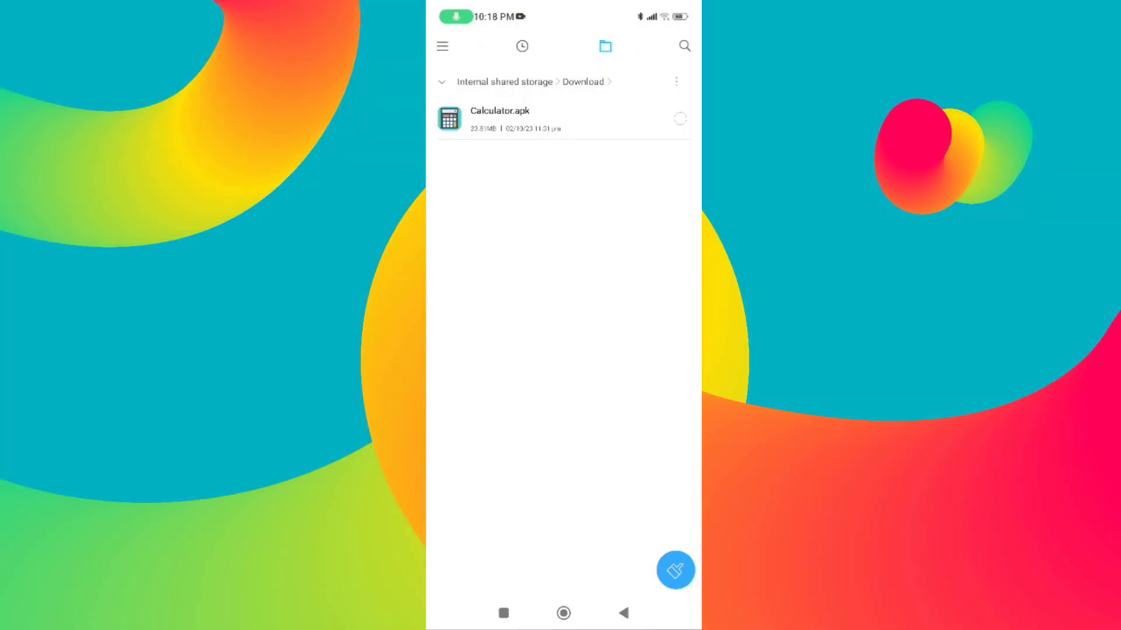
Step: Install Calculator.apk from the phone's Download folder and close the installer
{"action": "left_click", "coordinate": [513, 119]}
{"action": "left_click", "coordinate": [648, 349]}
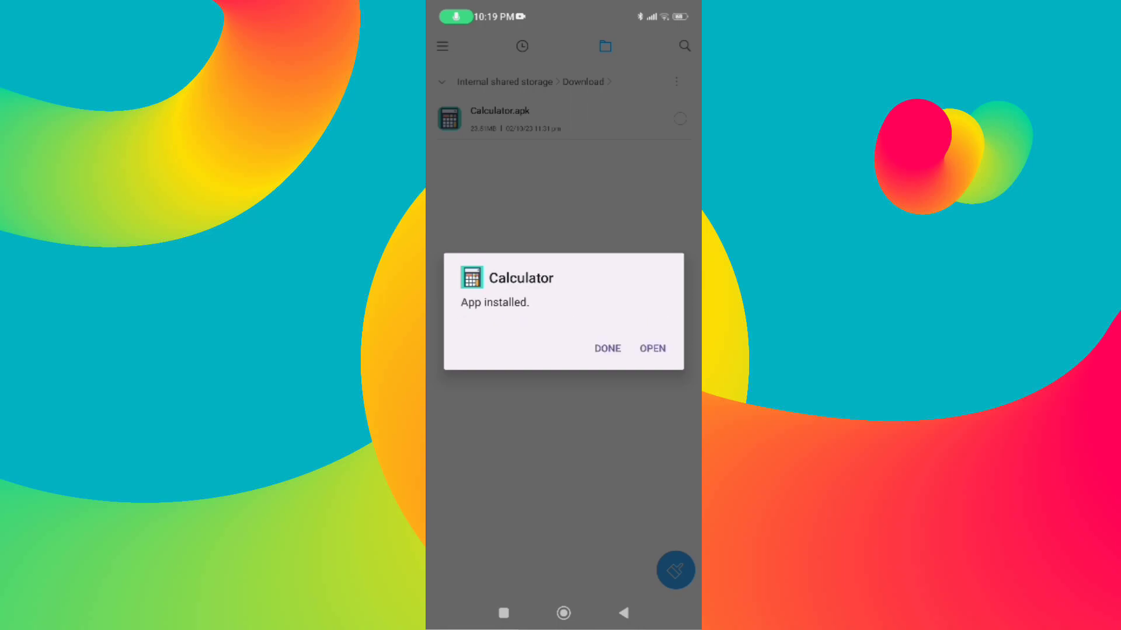
{"action": "left_click", "coordinate": [608, 349]}
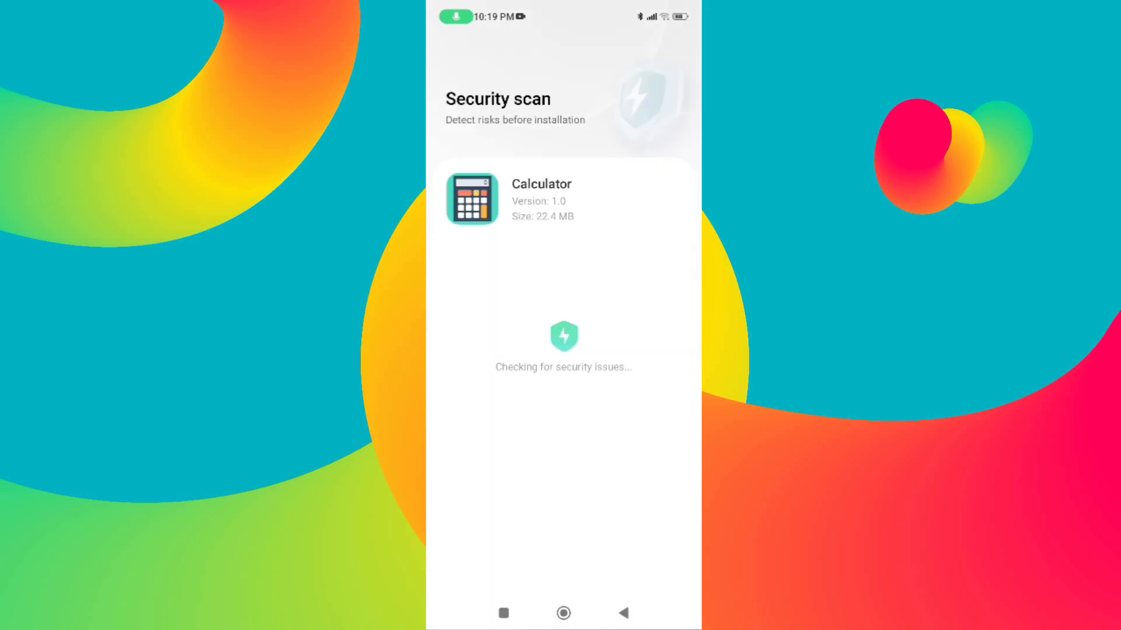
Step: Launch the installed Calculator app on the phone
{"action": "left_click_drag", "start_coordinate": [648, 14], "coordinate": [648, 292]}
{"action": "left_click", "coordinate": [503, 145]}
{"action": "left_click_drag", "start_coordinate": [563, 496], "coordinate": [563, 233]}
{"action": "left_click", "coordinate": [624, 558]}
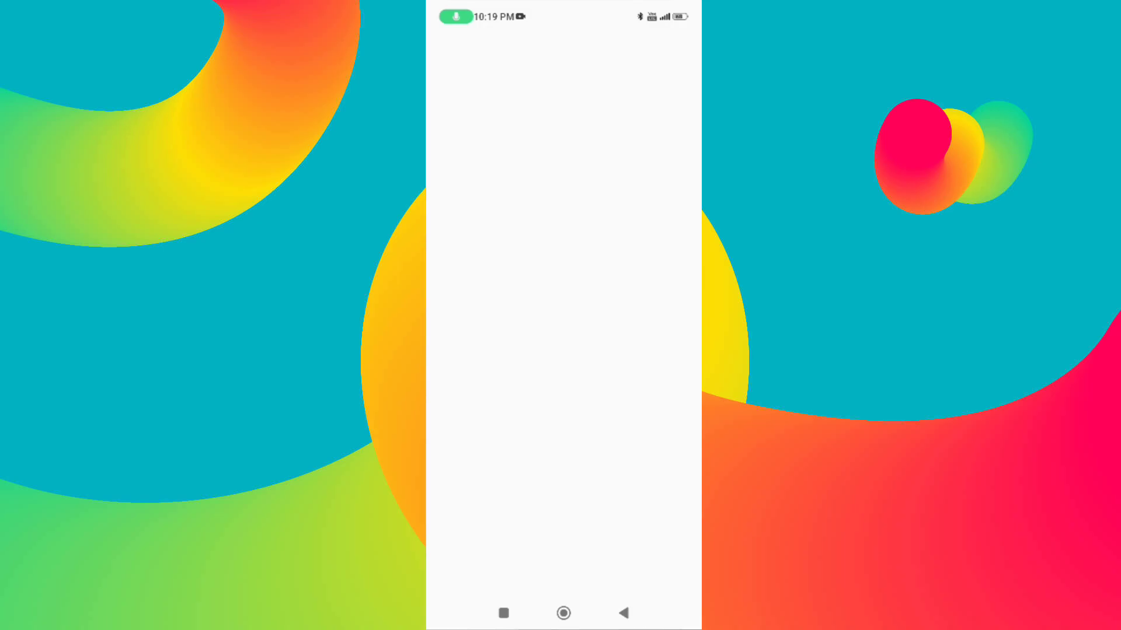
Step: Test the calculator by adding 1 + 1 and 22 + 22, and clear the display
{"action": "left_click", "coordinate": [429, 311]}
{"action": "left_click", "coordinate": [670, 350]}
{"action": "left_click", "coordinate": [458, 389]}
{"action": "left_click", "coordinate": [670, 322]}
{"action": "left_click", "coordinate": [458, 389]}
{"action": "left_click", "coordinate": [599, 455]}
{"action": "left_click", "coordinate": [560, 373]}
{"action": "left_click", "coordinate": [528, 389]}
{"action": "left_click", "coordinate": [670, 322]}
{"action": "left_click", "coordinate": [529, 389]}
{"action": "left_click", "coordinate": [528, 388]}
{"action": "left_click", "coordinate": [598, 455]}
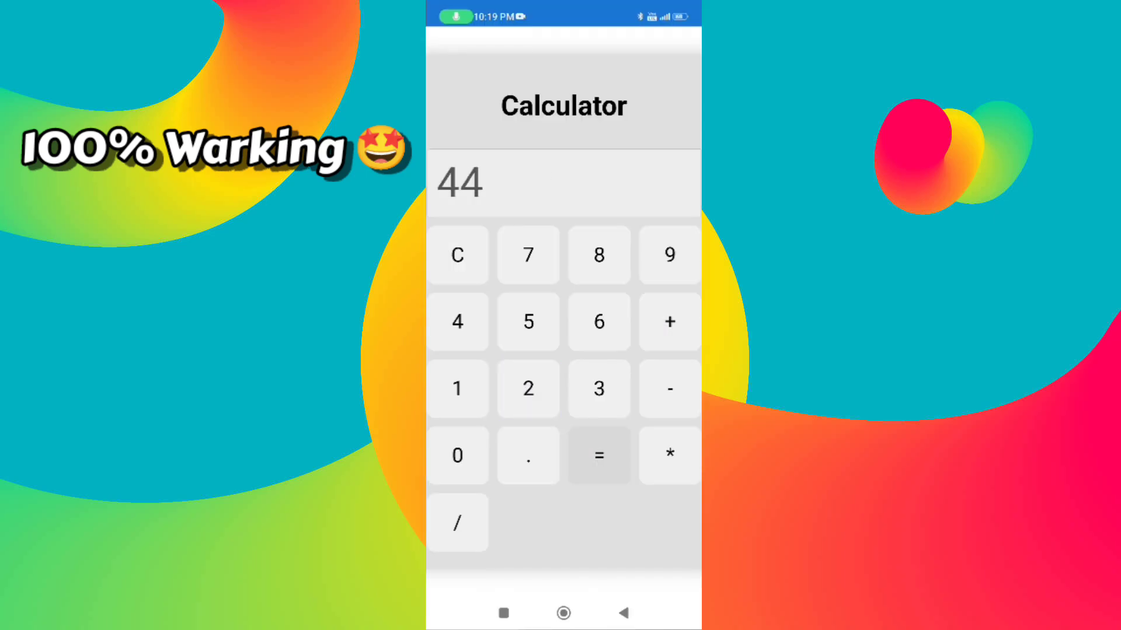
{"action": "left_click", "coordinate": [457, 255]}
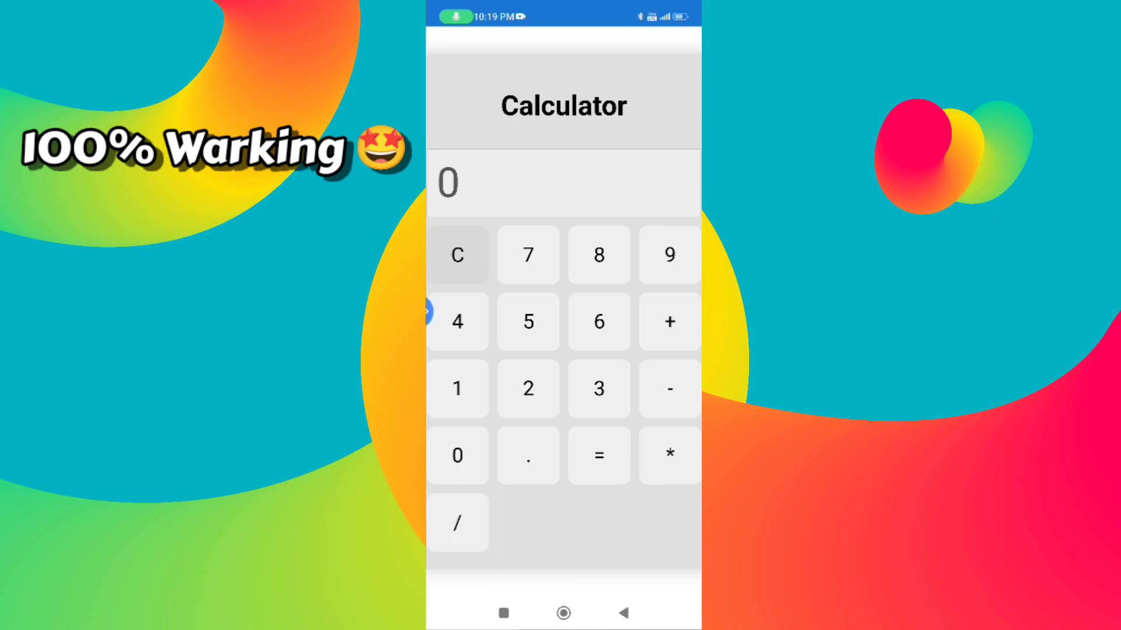
Step: Try several color themes in the app's Theming options and set the theme to Yellow
{"action": "left_click_drag", "start_coordinate": [429, 351], "coordinate": [583, 350]}
{"action": "left_click", "coordinate": [498, 189]}
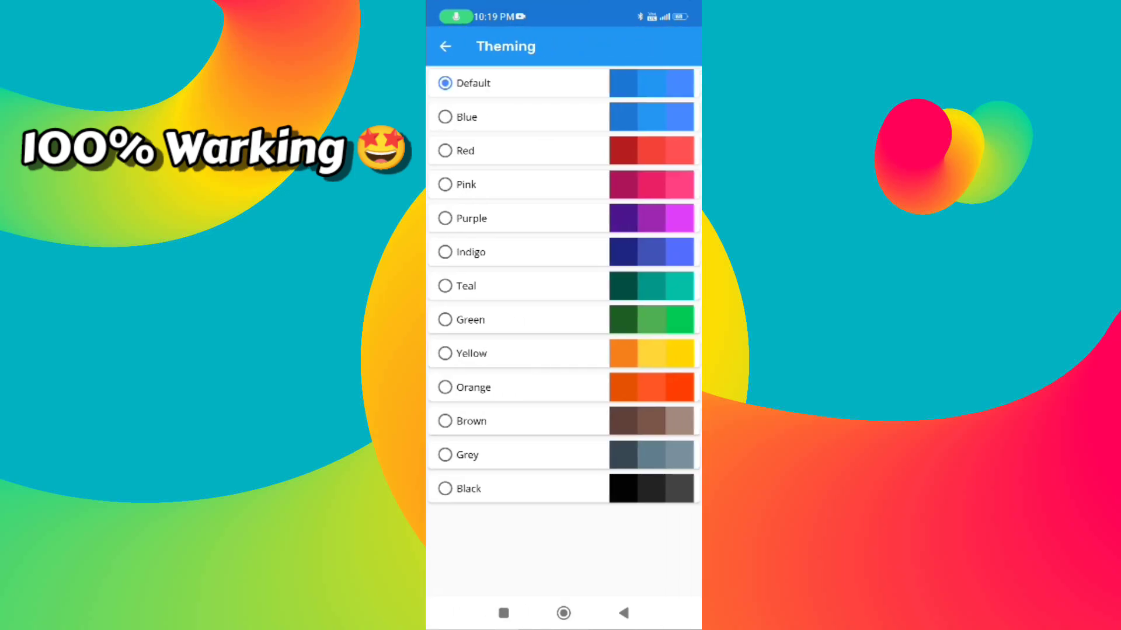
{"action": "left_click", "coordinate": [466, 126]}
{"action": "left_click", "coordinate": [466, 204]}
{"action": "left_click", "coordinate": [445, 283]}
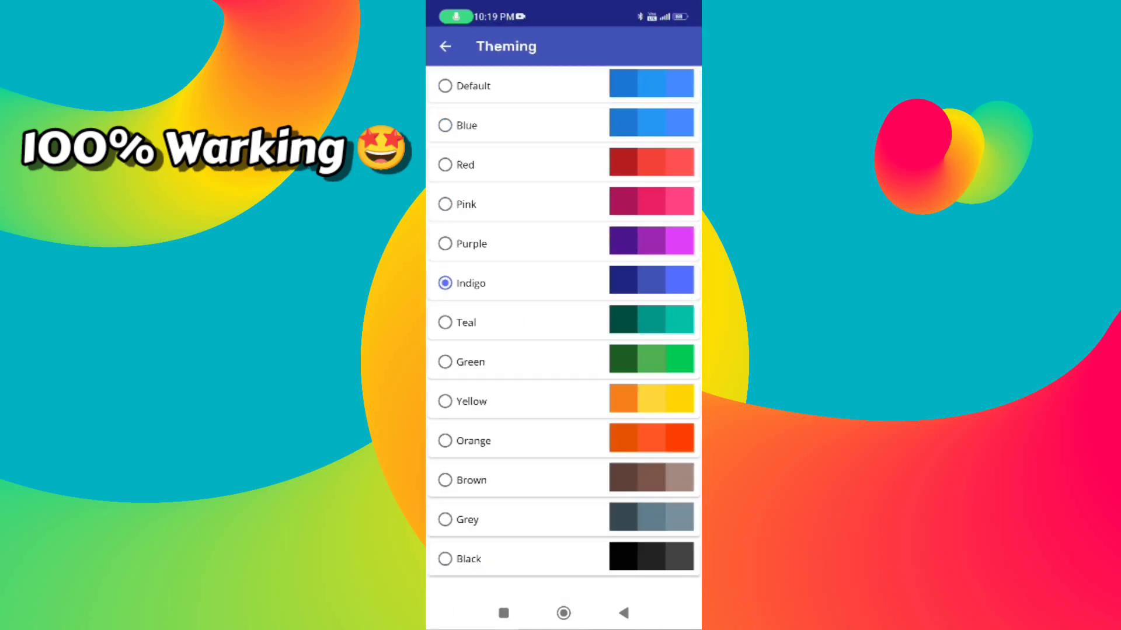
{"action": "left_click", "coordinate": [445, 402]}
{"action": "left_click", "coordinate": [445, 46]}
Step: Look through the Settings, Share and About entries of the Calculator app
{"action": "left_click_drag", "start_coordinate": [429, 350], "coordinate": [584, 350]}
{"action": "left_click", "coordinate": [476, 155]}
{"action": "left_click", "coordinate": [445, 46]}
{"action": "left_click_drag", "start_coordinate": [429, 350], "coordinate": [584, 350]}
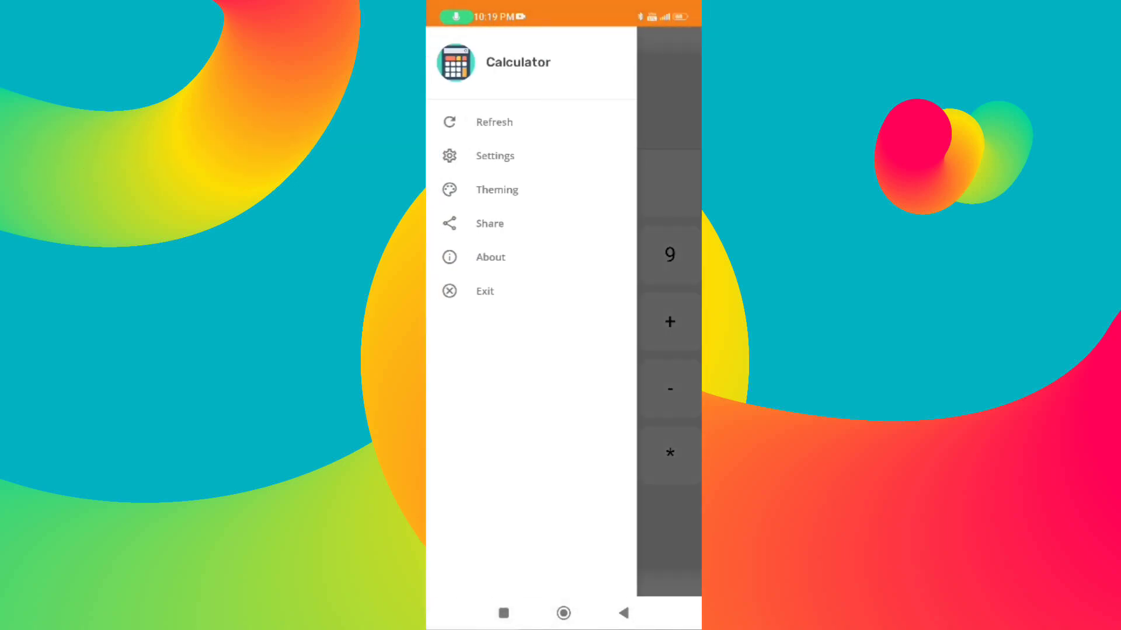
{"action": "left_click", "coordinate": [489, 223]}
{"action": "left_click", "coordinate": [564, 548]}
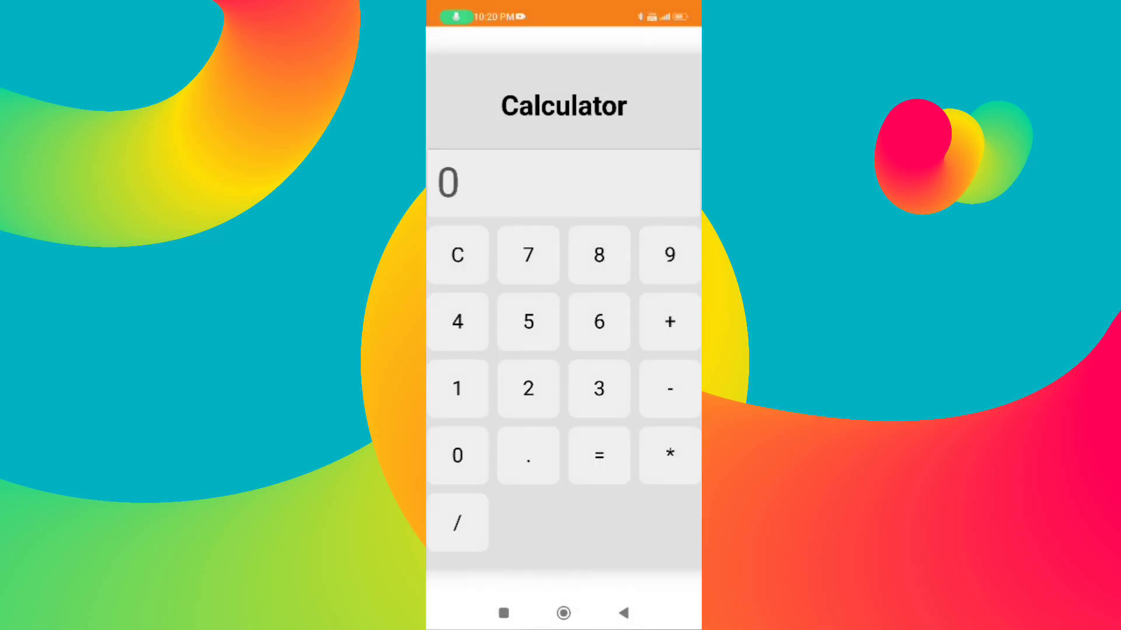
{"action": "left_click_drag", "start_coordinate": [429, 350], "coordinate": [584, 350]}
{"action": "left_click", "coordinate": [490, 257]}
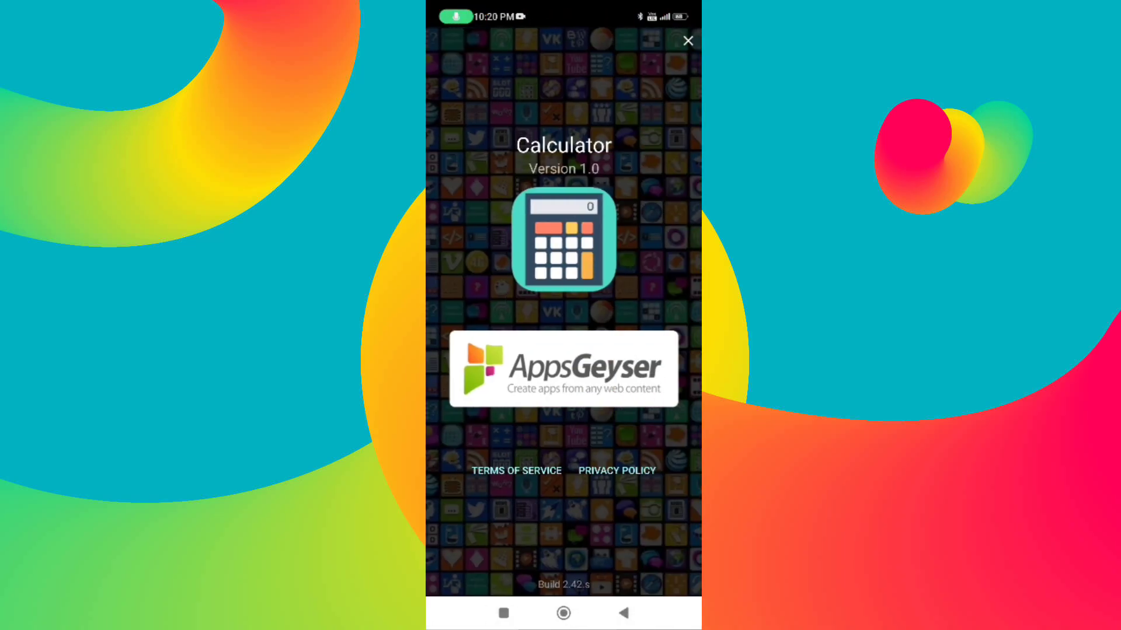